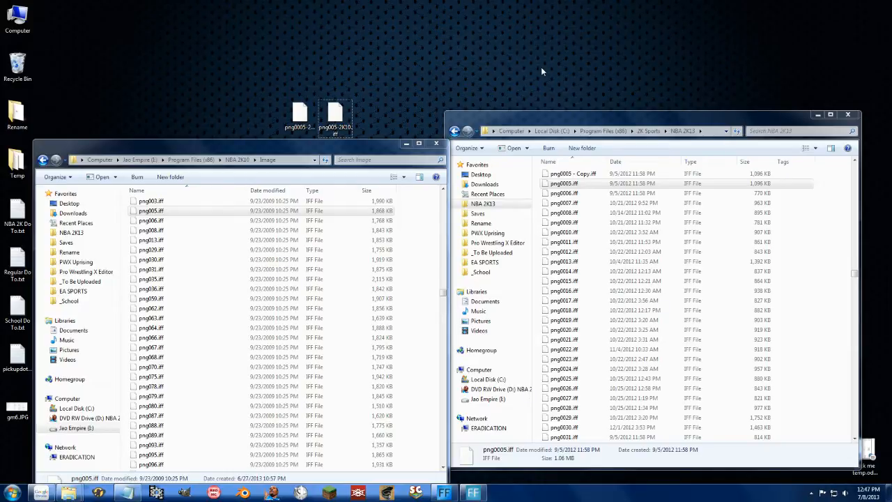
{"action": "right_click", "coordinate": [69, 493]}
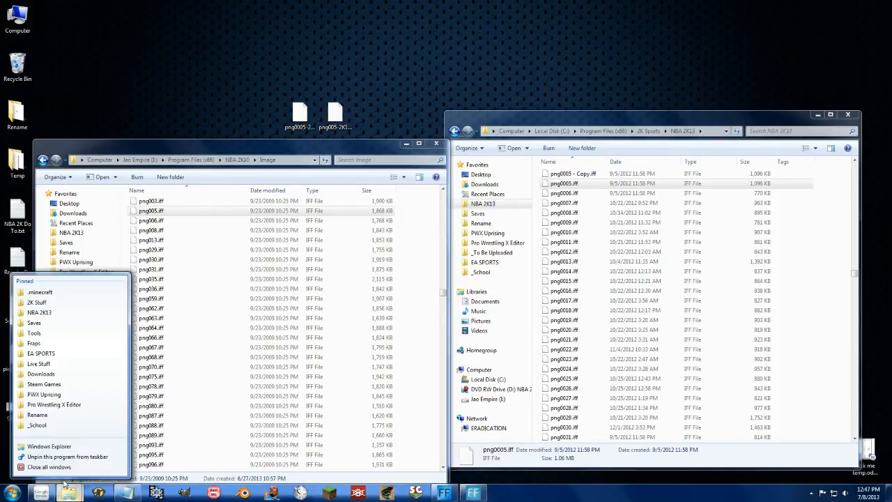
{"action": "left_click", "coordinate": [34, 333]}
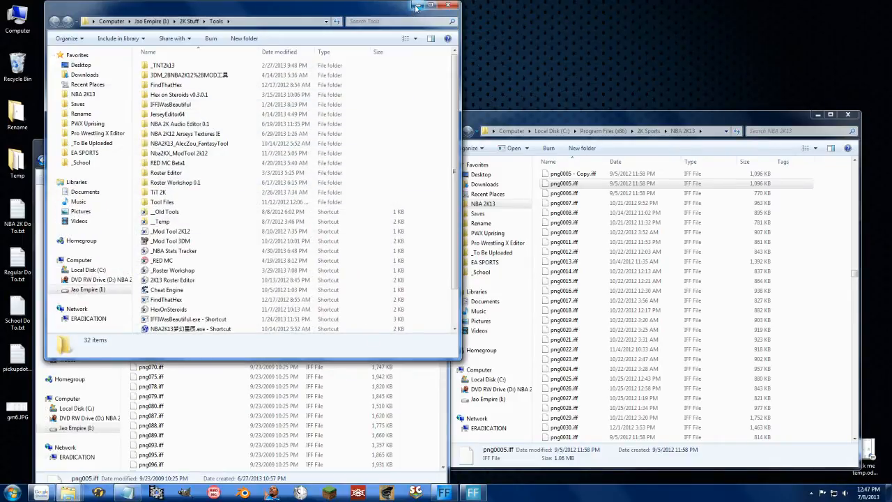
{"action": "left_click", "coordinate": [417, 6]}
Locate png005.iff in the NBA 2K10 Image folder and png0005.iff in the NBA 2K13 folder, and close both folder windows
{"action": "left_click", "coordinate": [566, 186]}
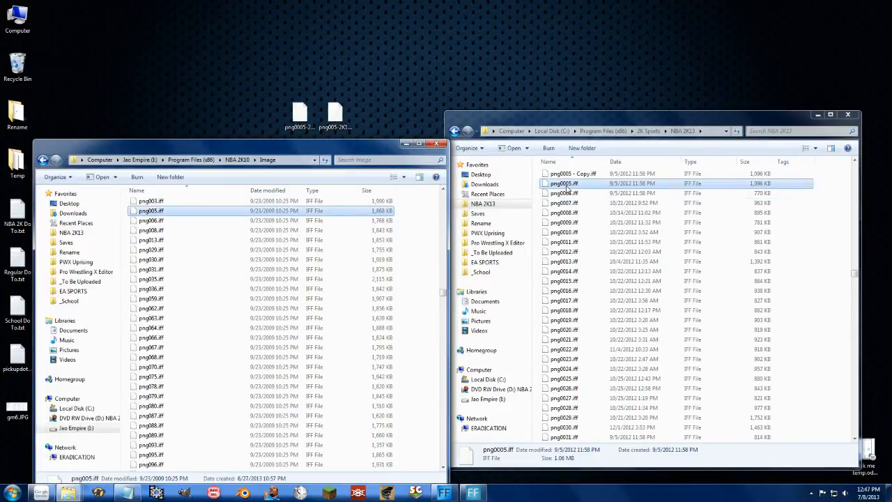
{"action": "left_click", "coordinate": [150, 223]}
{"action": "left_click", "coordinate": [150, 223]}
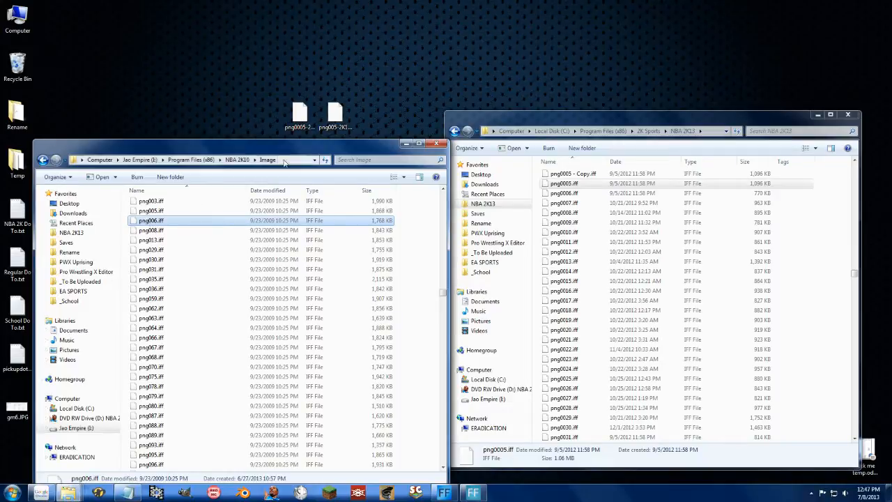
{"action": "left_click", "coordinate": [150, 210]}
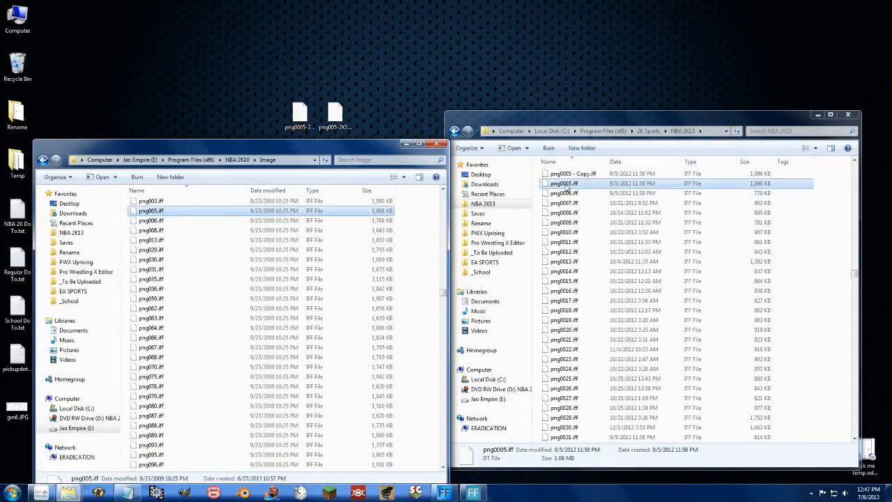
{"action": "left_click", "coordinate": [436, 144]}
{"action": "left_click", "coordinate": [848, 115]}
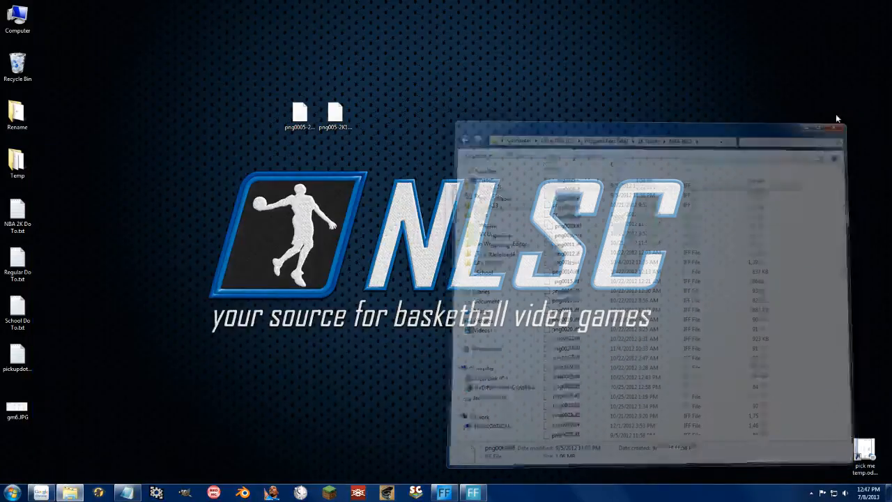
Open the Tools folder and launch _Mod Tool 2K12 from it
{"action": "right_click", "coordinate": [71, 495]}
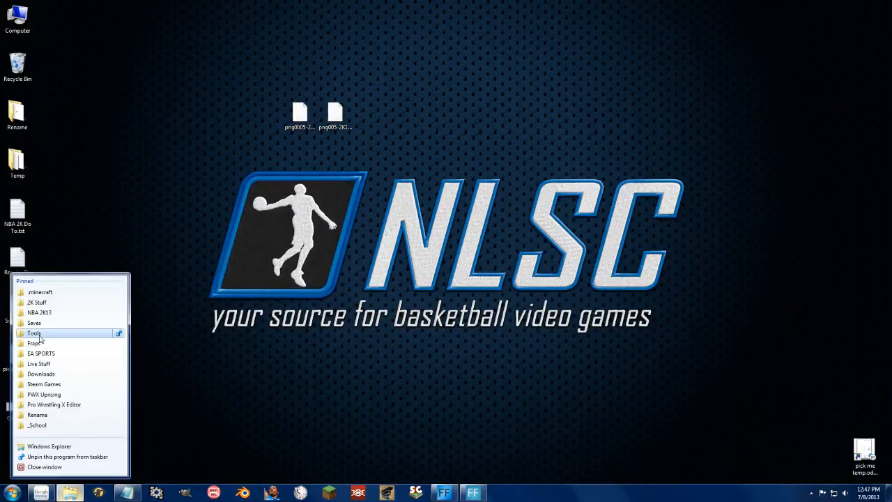
{"action": "left_click", "coordinate": [62, 340]}
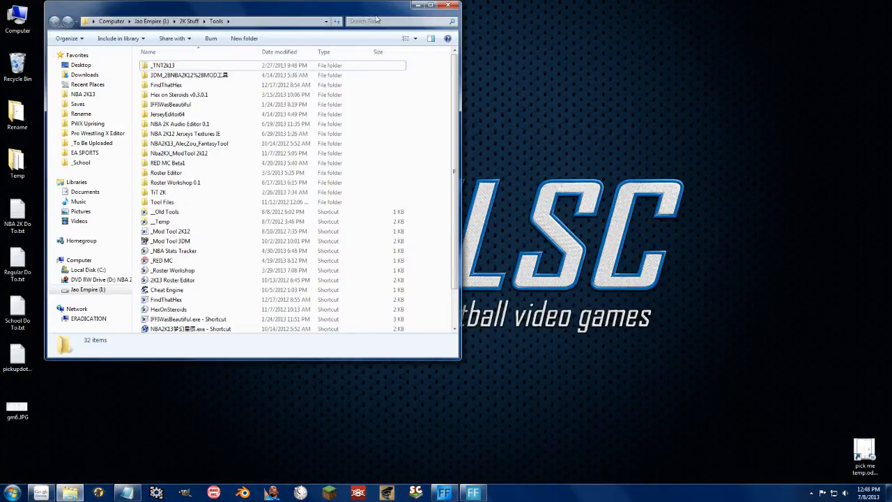
{"action": "left_click_drag", "start_coordinate": [391, 8], "coordinate": [745, 70]}
{"action": "double_click", "coordinate": [526, 292]}
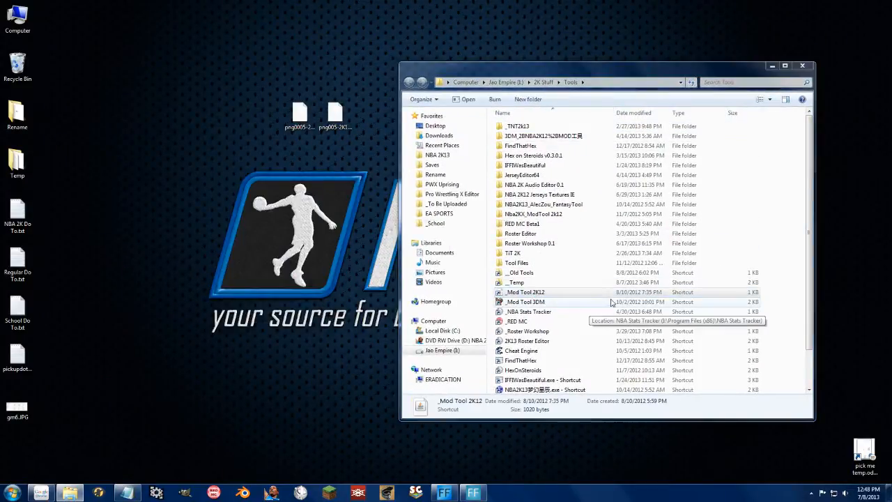
{"action": "left_click", "coordinate": [413, 268]}
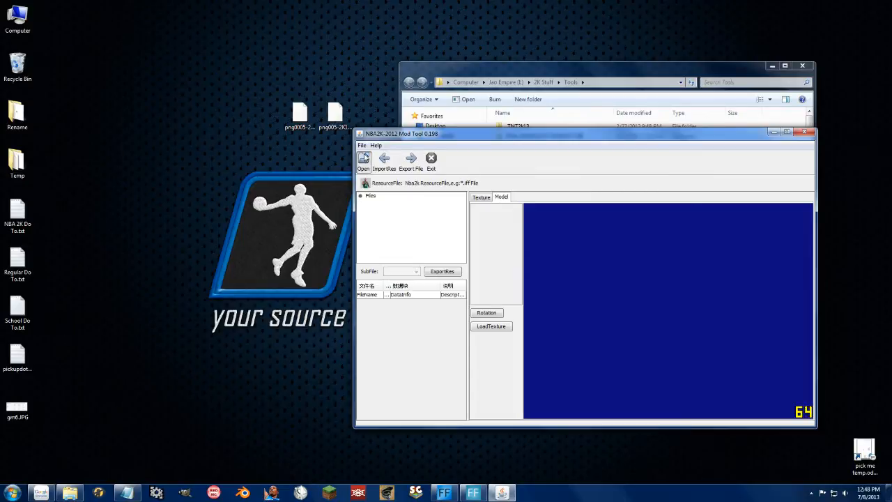
Open png005-2K10.iff from the Desktop and display the tattoo texture in its first entry
{"action": "left_click", "coordinate": [364, 158]}
{"action": "left_click", "coordinate": [475, 262]}
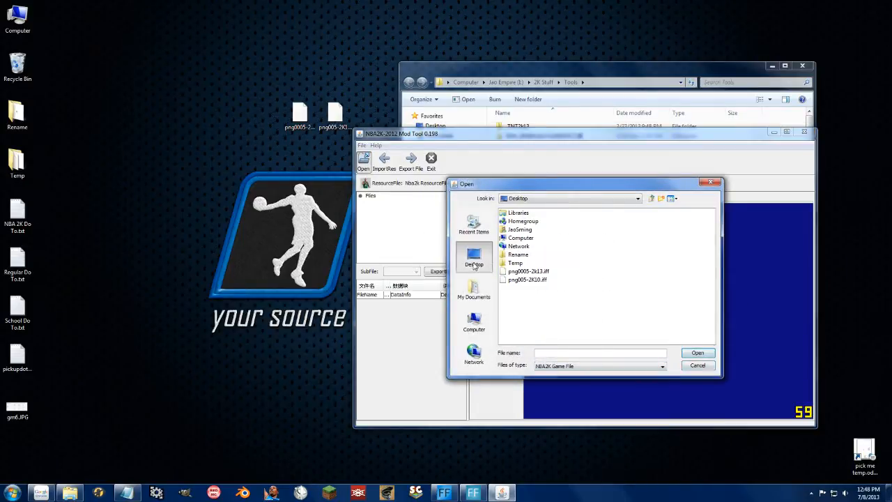
{"action": "double_click", "coordinate": [527, 279]}
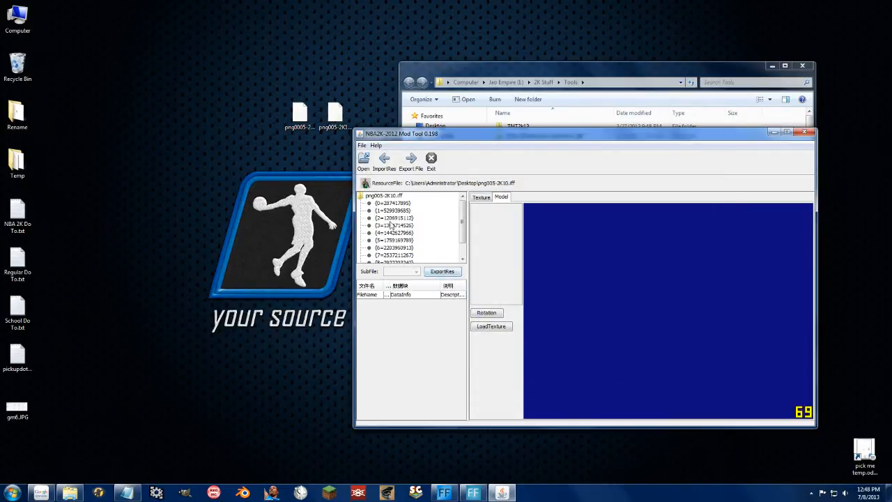
{"action": "left_click", "coordinate": [390, 204]}
{"action": "left_click", "coordinate": [389, 211]}
{"action": "key", "text": "Up"}
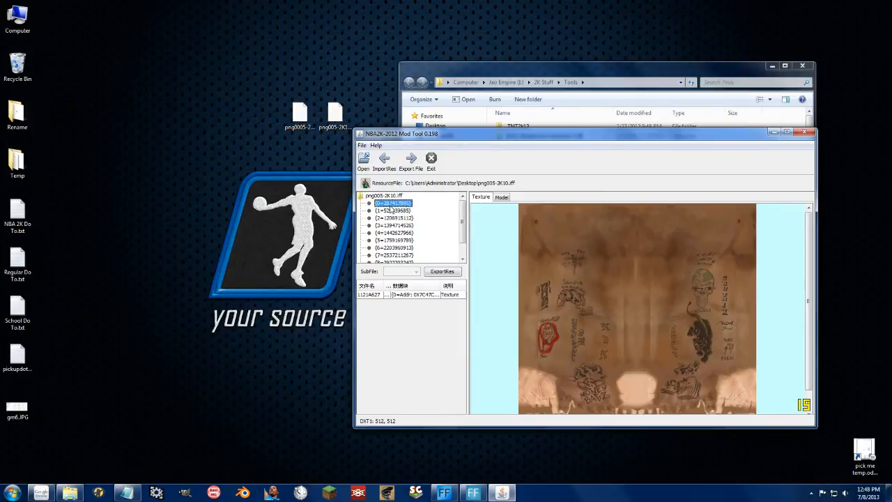
Export the displayed tattoo texture to the Desktop as a DDS file named tats
{"action": "left_click", "coordinate": [441, 271]}
{"action": "left_click", "coordinate": [472, 257]}
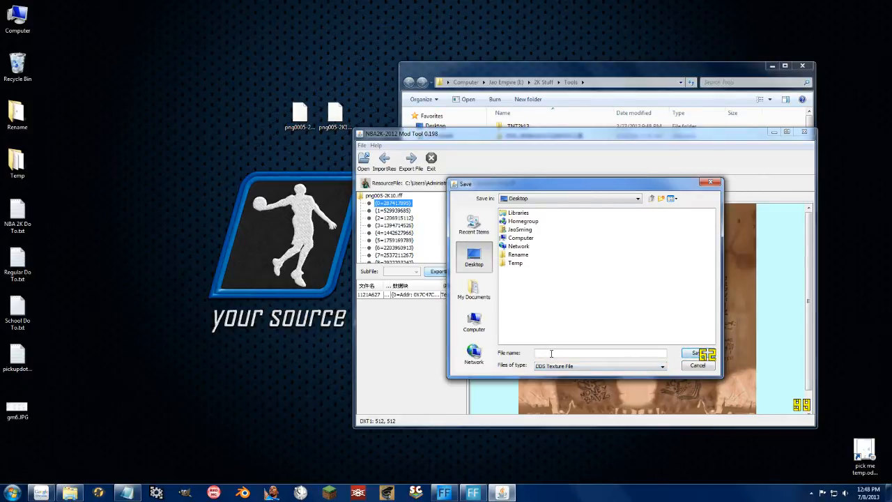
{"action": "left_click", "coordinate": [551, 353]}
{"action": "type", "text": "tats"}
{"action": "key", "text": "Return"}
{"action": "key", "text": "Return"}
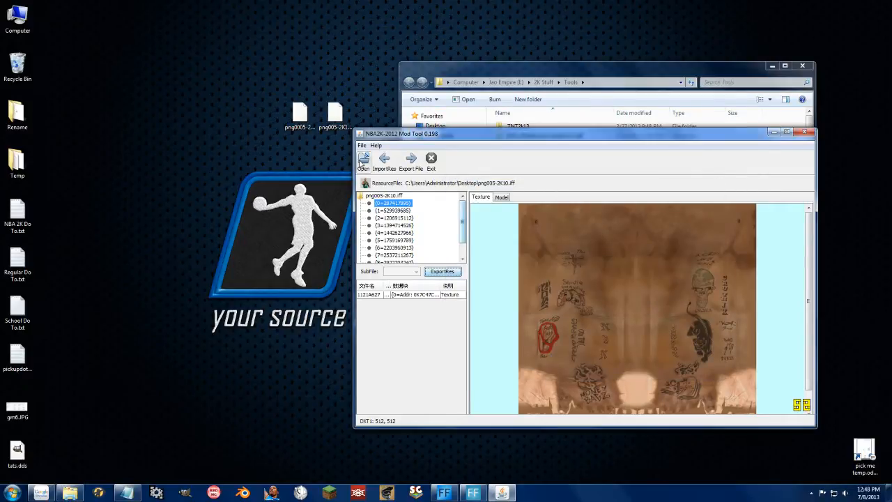
Open png0005-2k13.iff from the Desktop and display the texture in its first entry
{"action": "left_click", "coordinate": [363, 160]}
{"action": "left_click", "coordinate": [530, 230]}
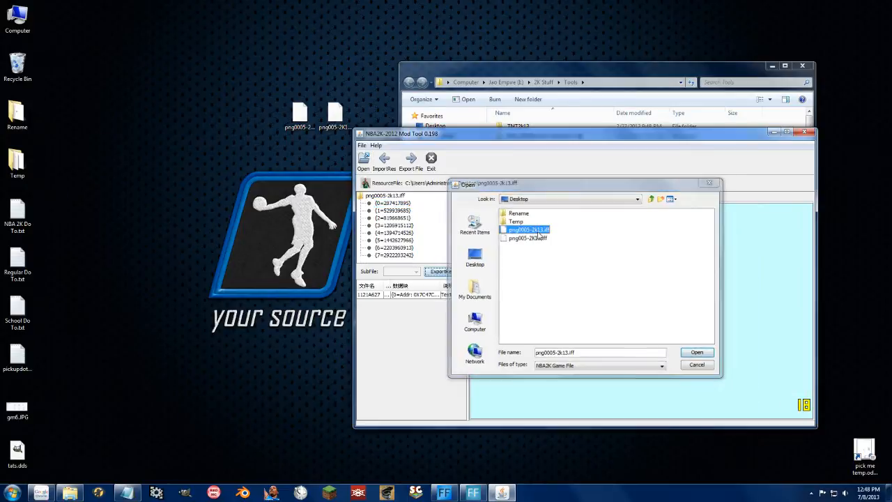
{"action": "double_click", "coordinate": [529, 230]}
{"action": "left_click", "coordinate": [394, 204]}
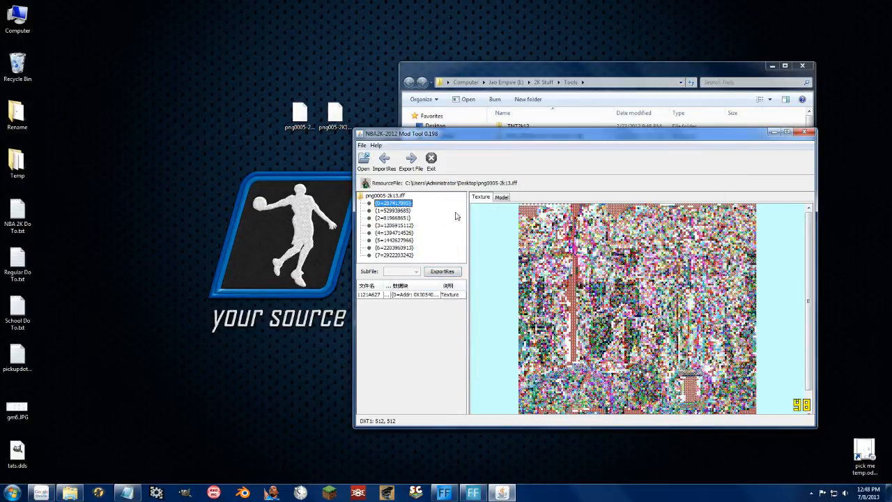
Launch _Mod Tool 3DM from the Tools folder and open png0005-2k13.iff from the Desktop in it
{"action": "left_click", "coordinate": [523, 77]}
{"action": "left_click", "coordinate": [524, 302]}
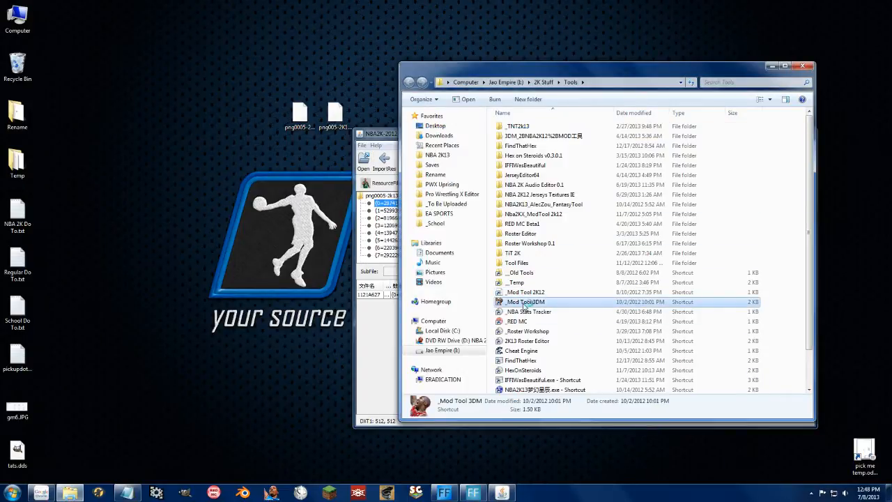
{"action": "double_click", "coordinate": [524, 302]}
{"action": "left_click", "coordinate": [39, 42]}
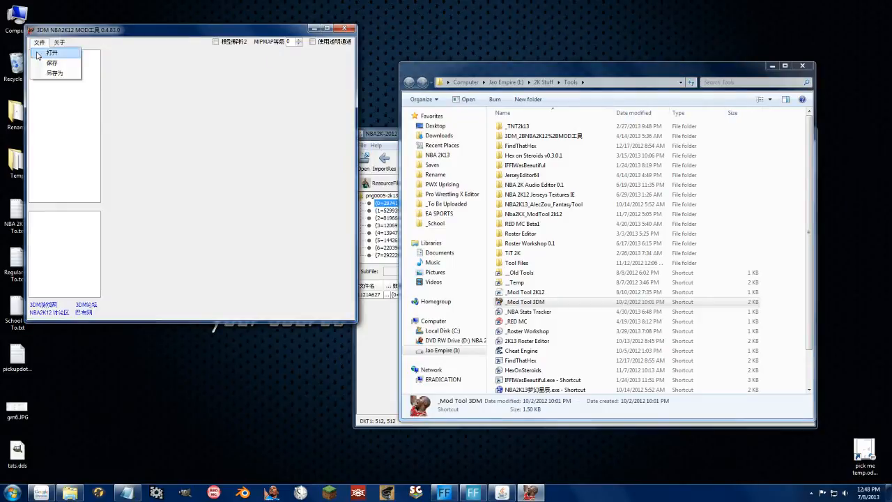
{"action": "left_click", "coordinate": [38, 54]}
{"action": "double_click", "coordinate": [278, 148]}
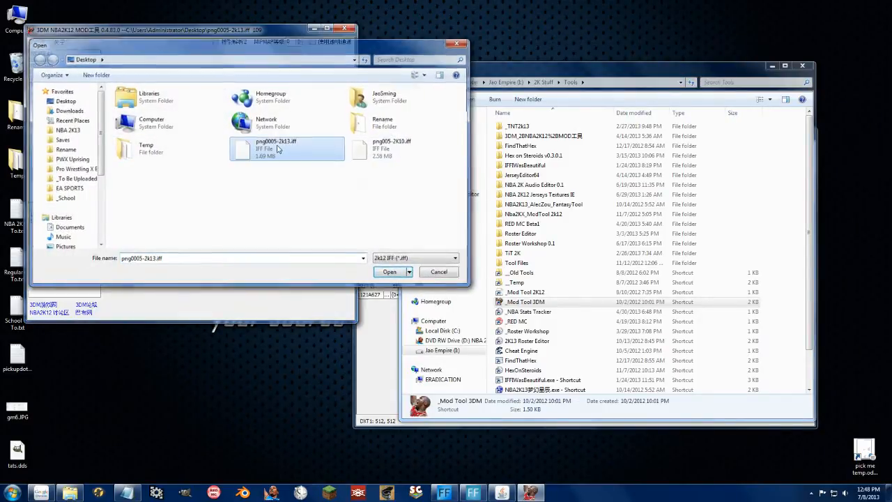
Replace the body tattoo texture, the second entry in the texture list, with the exported tats.dds
{"action": "left_click", "coordinate": [46, 60]}
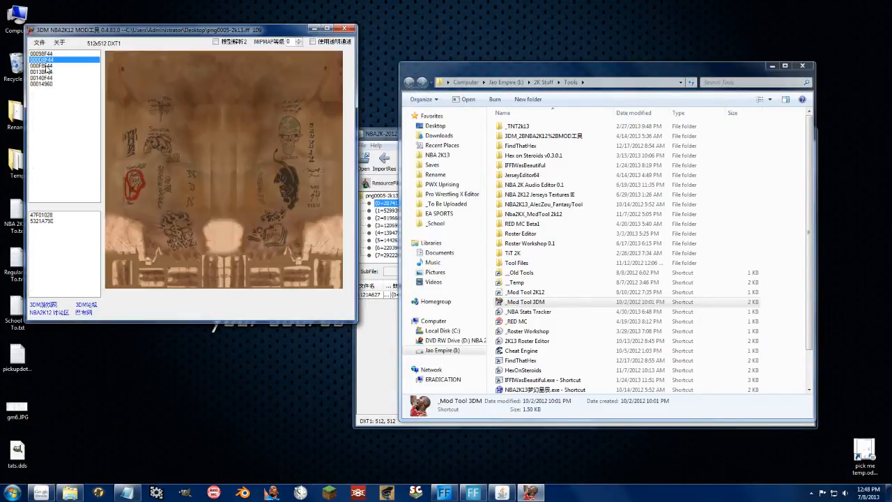
{"action": "right_click", "coordinate": [182, 109]}
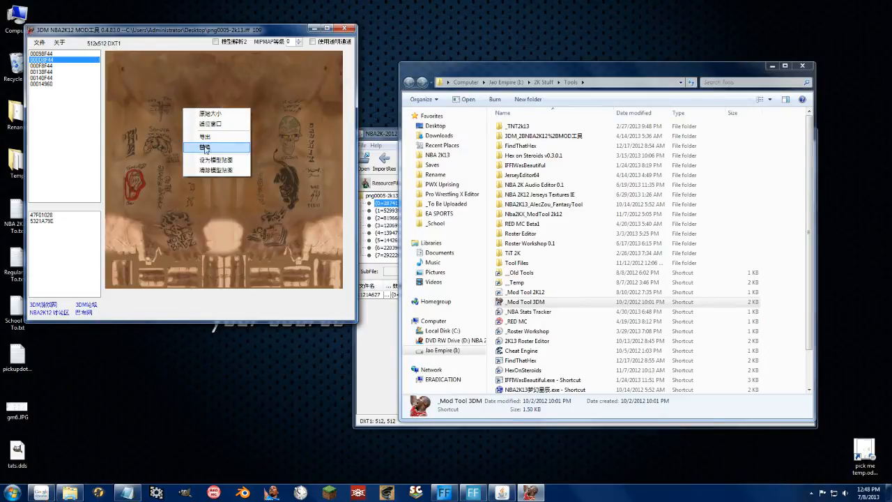
{"action": "left_click", "coordinate": [205, 148]}
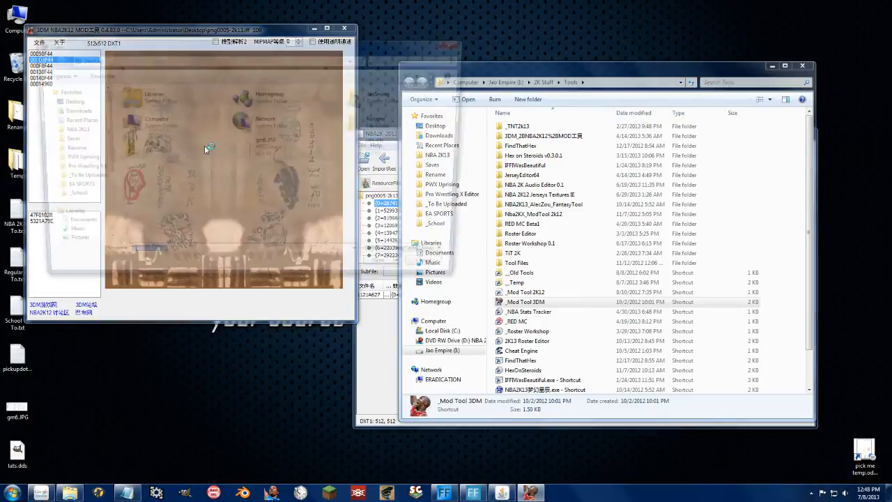
{"action": "double_click", "coordinate": [387, 147]}
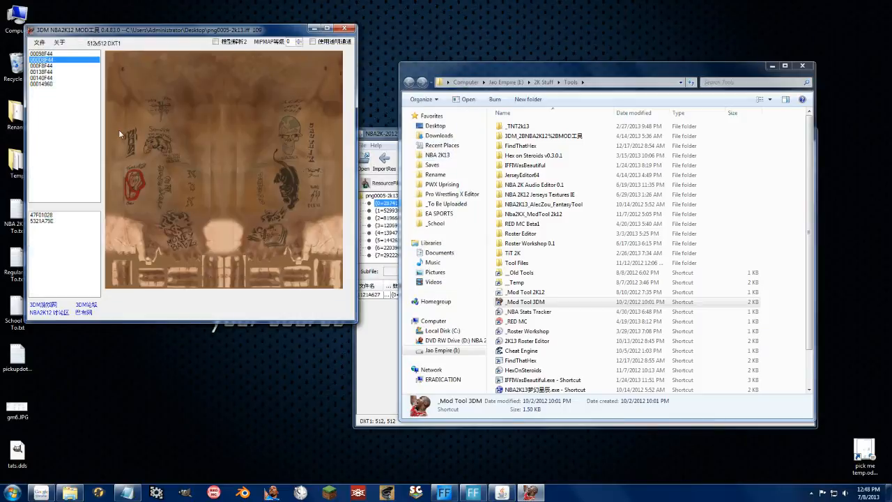
Check the remaining textures of png0005-2k13.iff, save the file and close the 3DM mod tool
{"action": "left_click", "coordinate": [47, 67]}
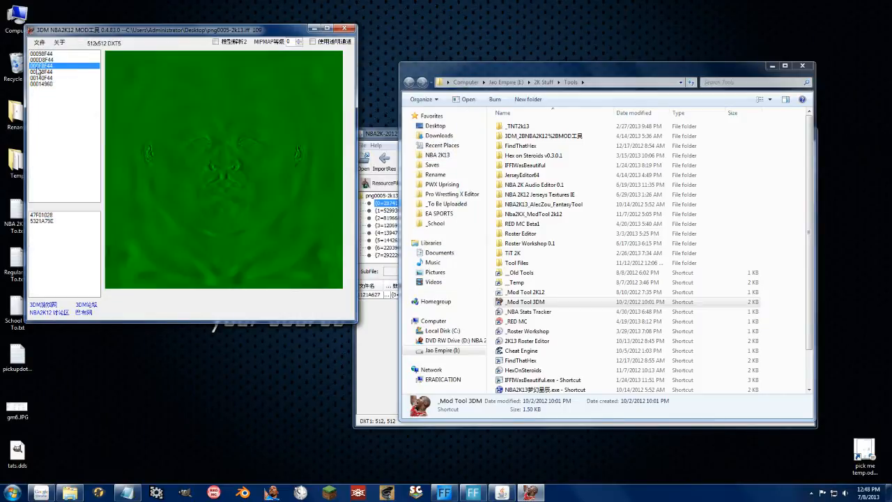
{"action": "left_click", "coordinate": [39, 71]}
{"action": "left_click", "coordinate": [37, 77]}
{"action": "left_click", "coordinate": [39, 84]}
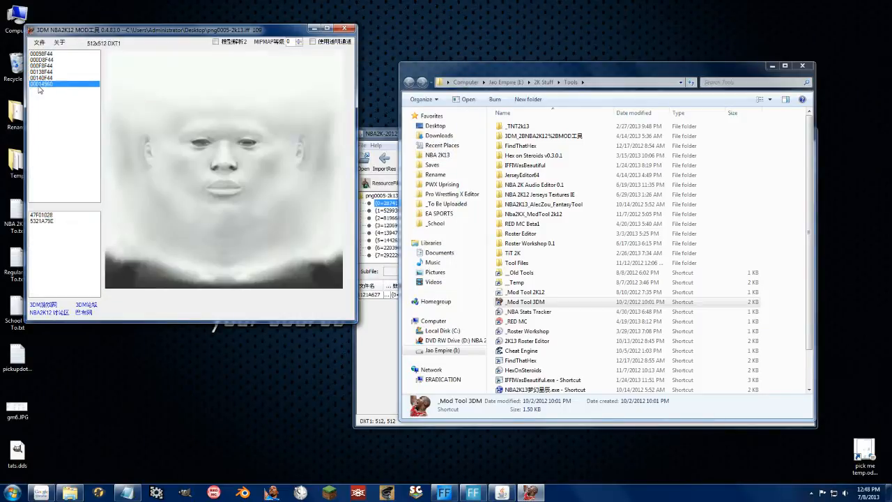
{"action": "left_click_drag", "start_coordinate": [162, 31], "coordinate": [269, 41]}
{"action": "left_click", "coordinate": [146, 54]}
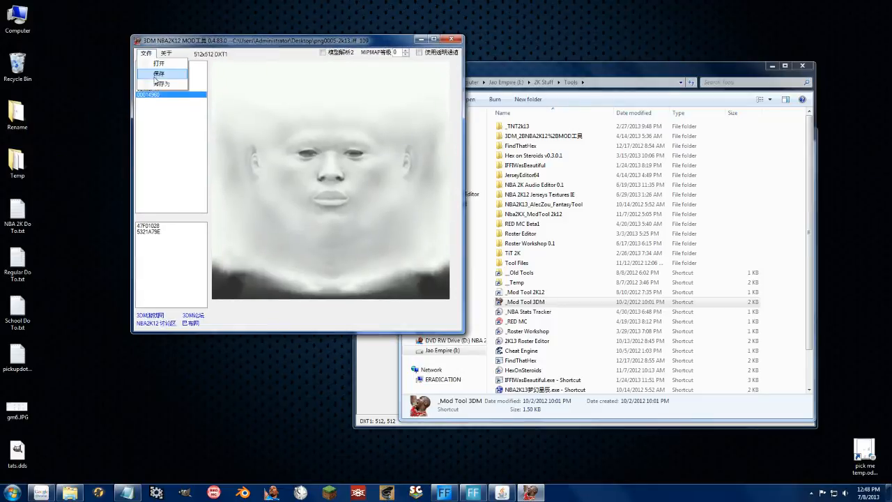
{"action": "left_click", "coordinate": [156, 74]}
{"action": "left_click", "coordinate": [479, 280]}
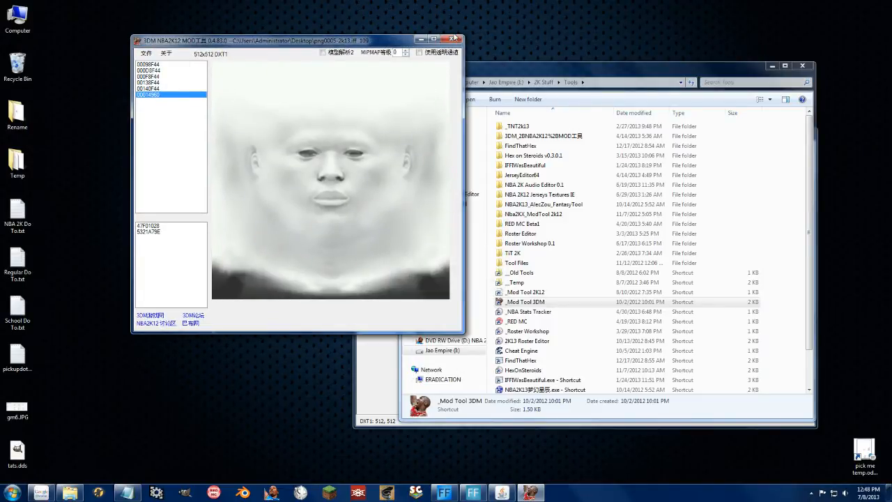
{"action": "left_click", "coordinate": [453, 39]}
Switch back to the NBA2K-2012 Mod Tool and display the 3D head model in entry 3 of png0005-2k13.iff
{"action": "left_click", "coordinate": [519, 497]}
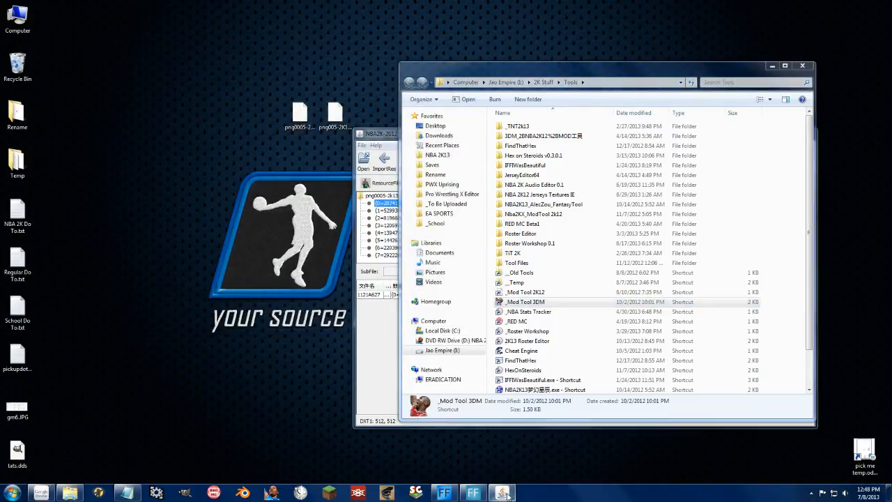
{"action": "left_click", "coordinate": [502, 492]}
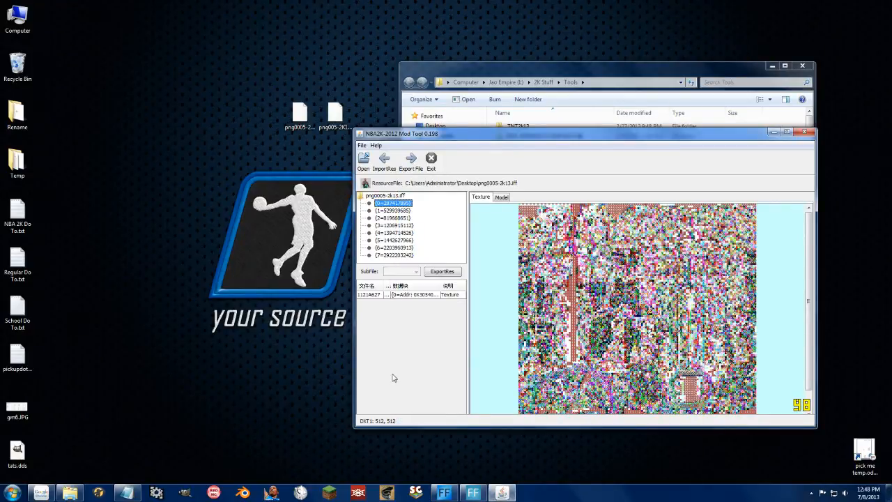
{"action": "left_click", "coordinate": [394, 211]}
{"action": "left_click", "coordinate": [394, 217]}
{"action": "left_click", "coordinate": [395, 225]}
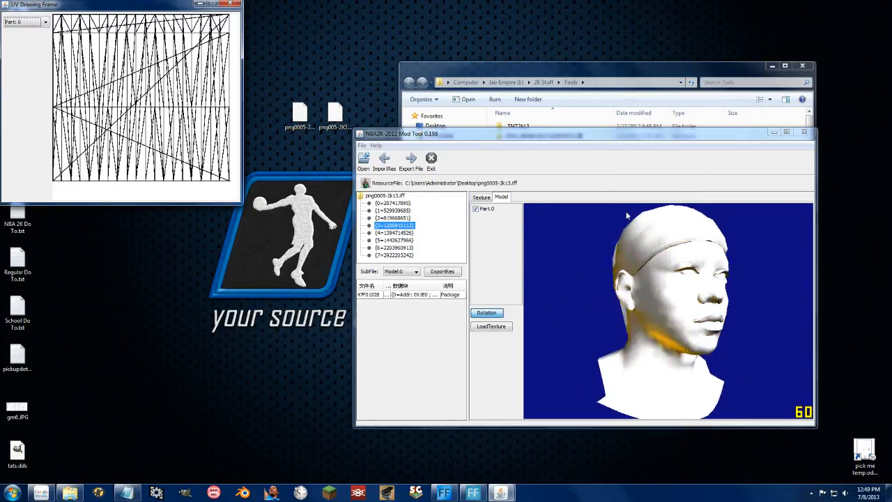
Export the displayed head model of png0005-2k13.iff to the Temp folder as 2K13.n2km, overwriting the existing file
{"action": "left_click", "coordinate": [442, 274]}
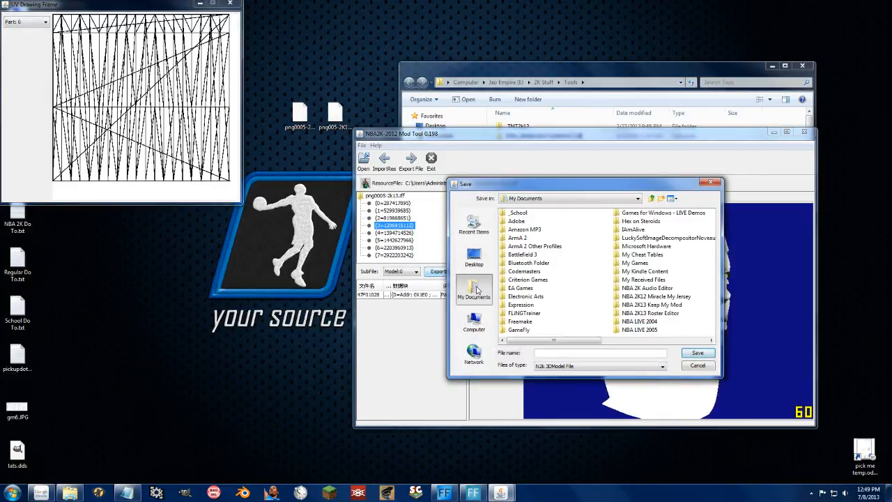
{"action": "scroll", "coordinate": [647, 337], "scroll_direction": "down", "scroll_amount": 5}
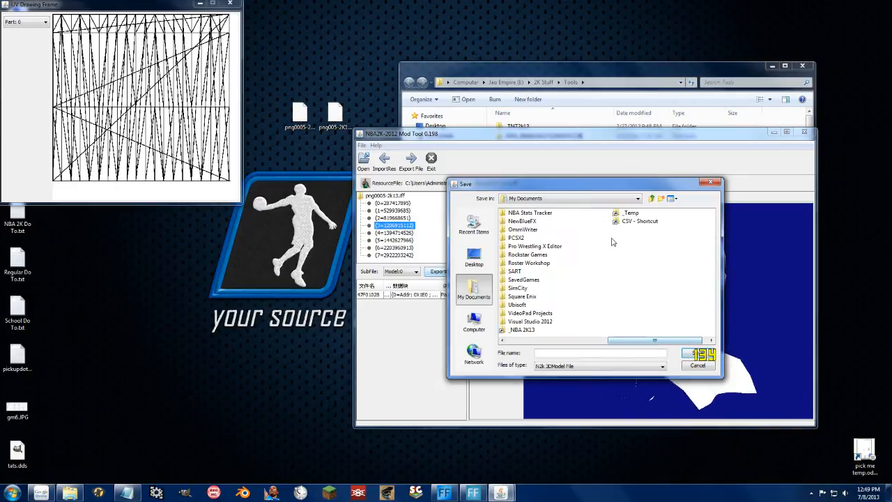
{"action": "double_click", "coordinate": [630, 214]}
{"action": "left_click", "coordinate": [521, 330]}
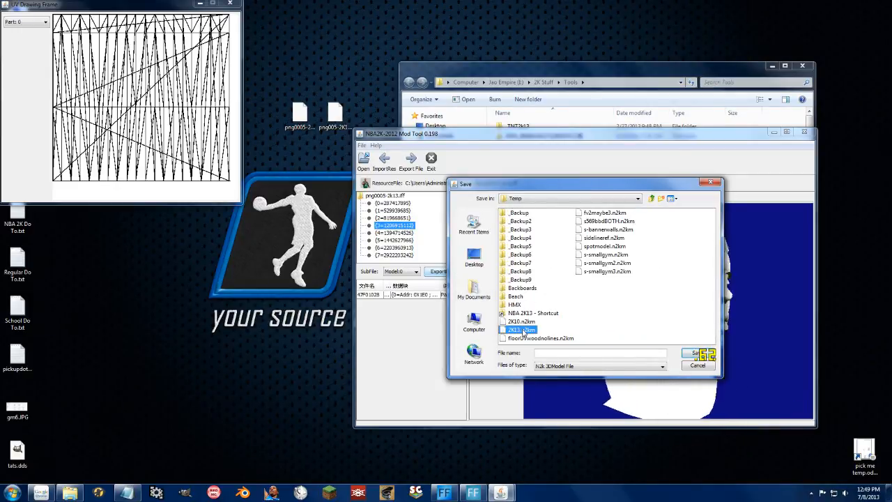
{"action": "left_click", "coordinate": [696, 353]}
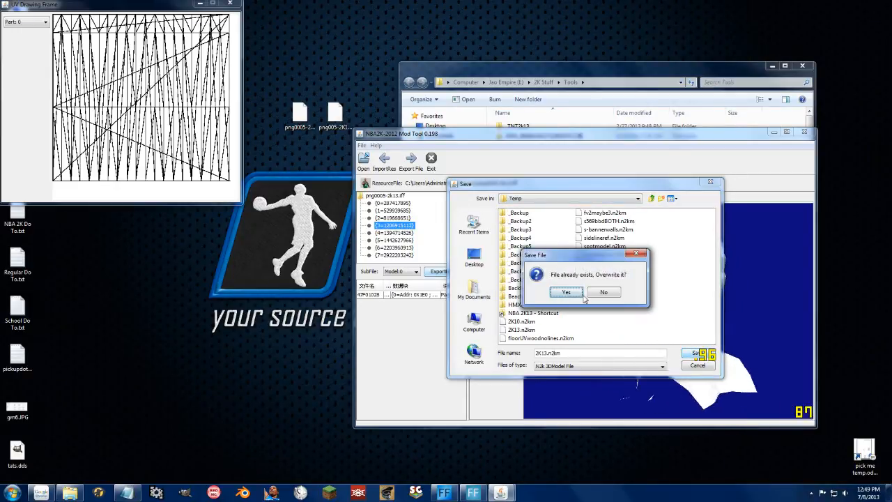
{"action": "left_click", "coordinate": [568, 293]}
{"action": "left_click", "coordinate": [582, 290]}
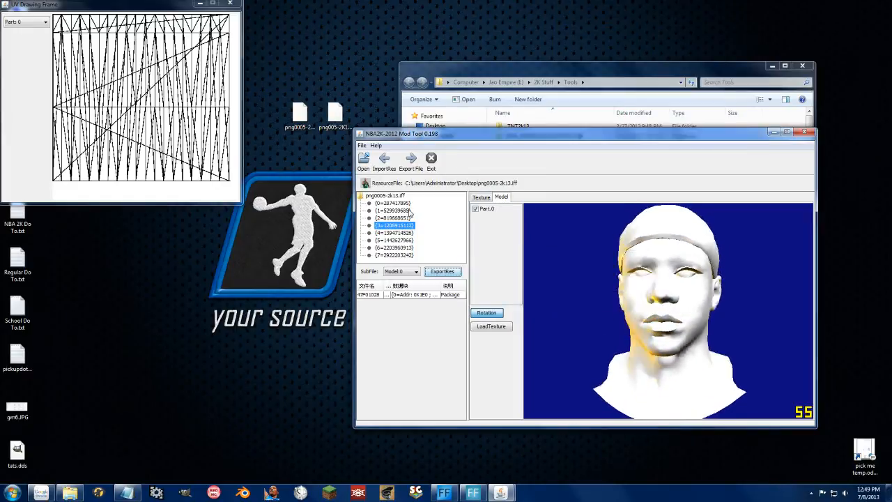
Open png005-2K10.iff from the Desktop in the mod tool
{"action": "left_click", "coordinate": [363, 160]}
{"action": "left_click", "coordinate": [477, 258]}
{"action": "double_click", "coordinate": [536, 281]}
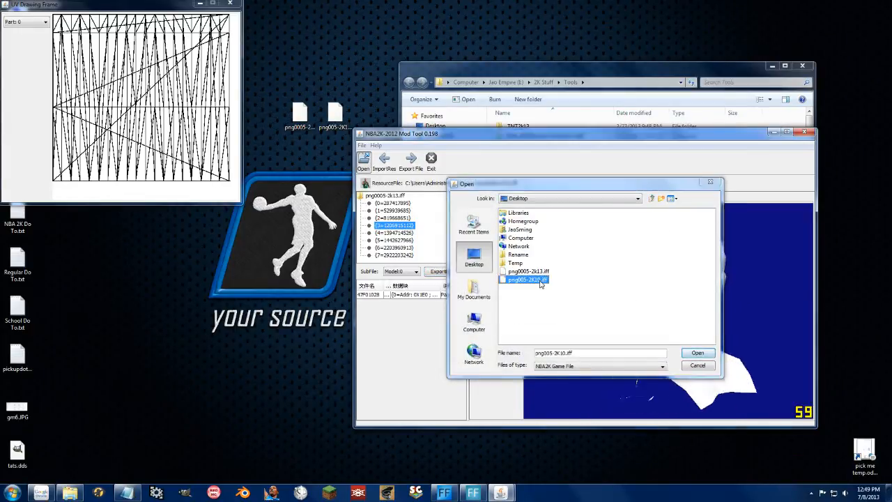
Look through entries 2, 3, 7 and 4 of png005-2K10.iff and display the head model in entry 2
{"action": "left_click", "coordinate": [390, 219]}
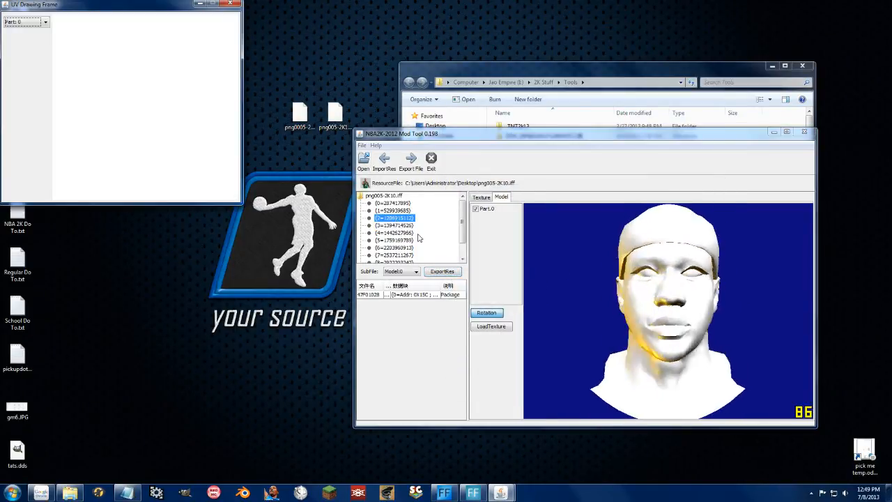
{"action": "left_click", "coordinate": [394, 225]}
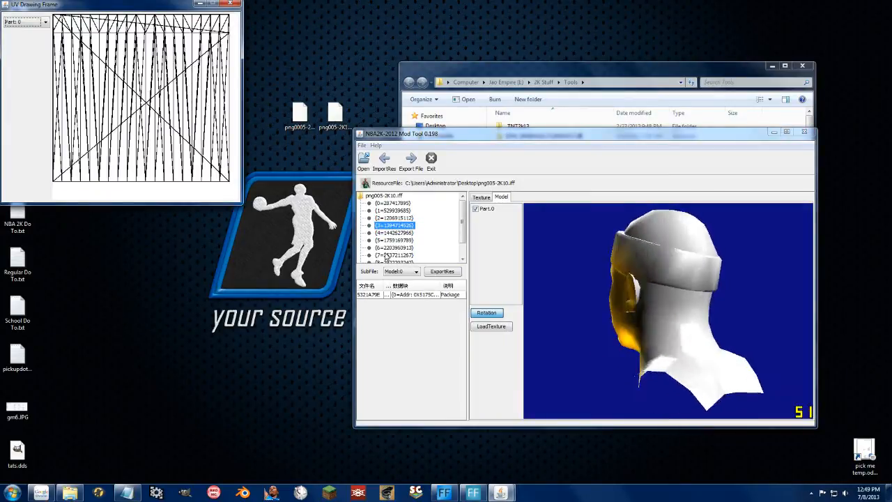
{"action": "left_click", "coordinate": [386, 256]}
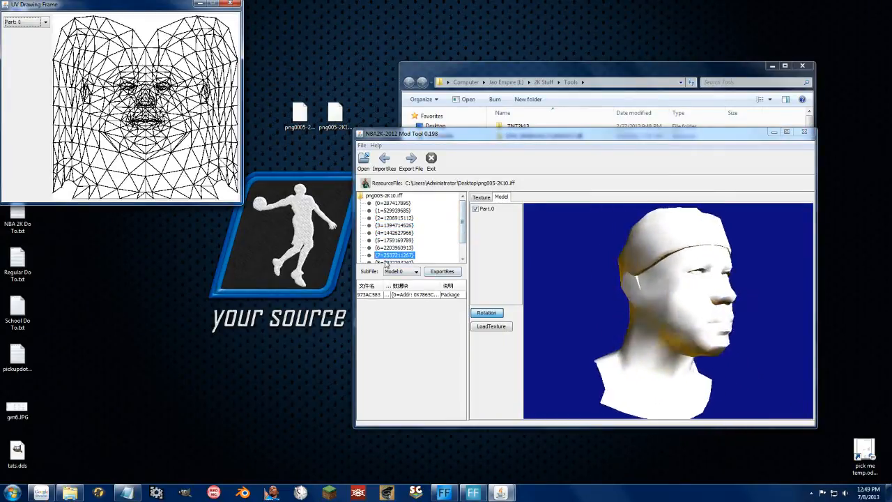
{"action": "left_click", "coordinate": [394, 233]}
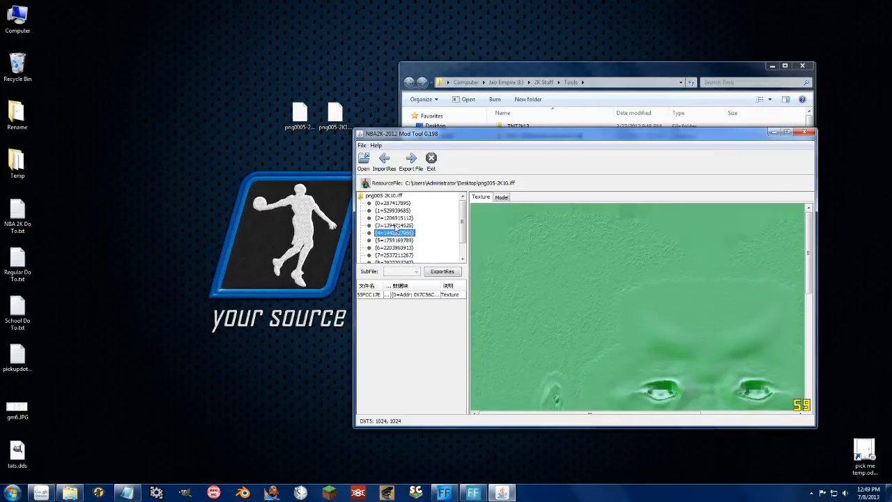
{"action": "left_click", "coordinate": [394, 218]}
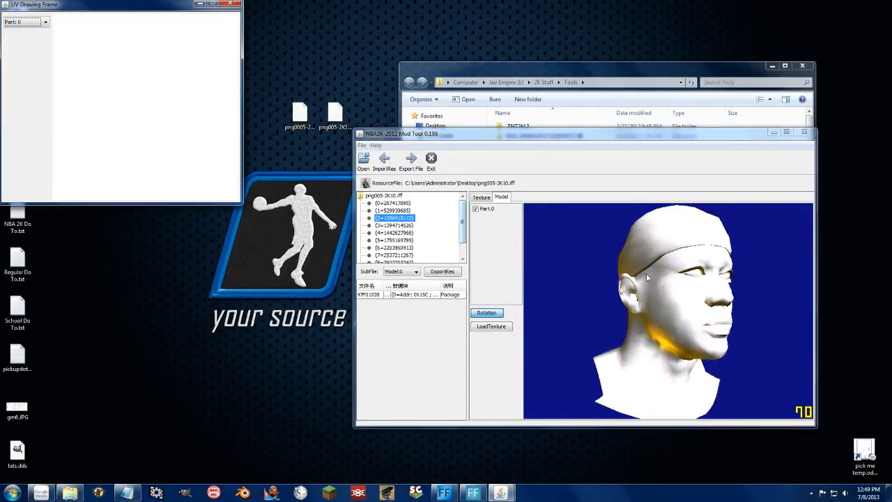
Export the entry 2 head model to the Temp folder as 2K10.n2km, overwriting the existing file
{"action": "left_click", "coordinate": [434, 272]}
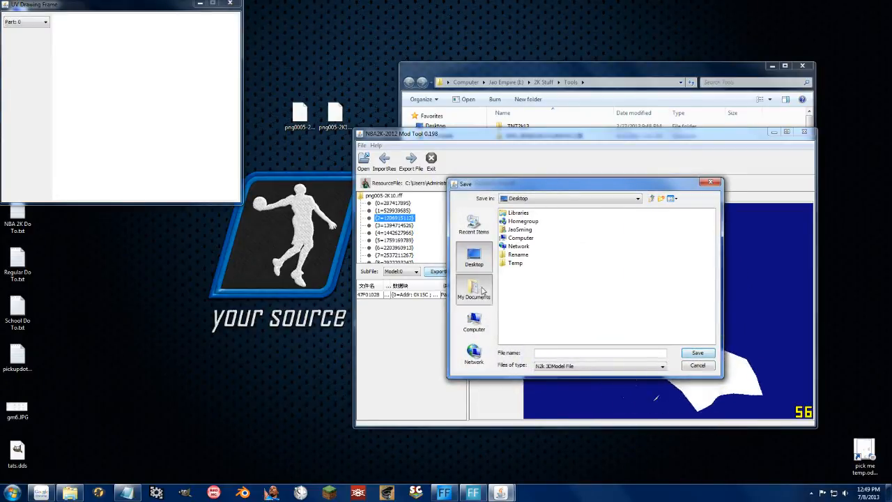
{"action": "left_click", "coordinate": [476, 289]}
{"action": "left_click", "coordinate": [675, 342]}
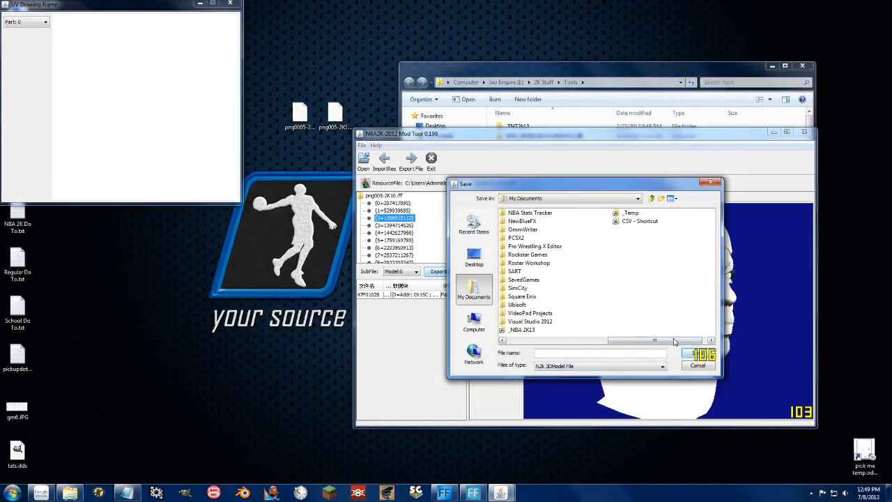
{"action": "double_click", "coordinate": [631, 212]}
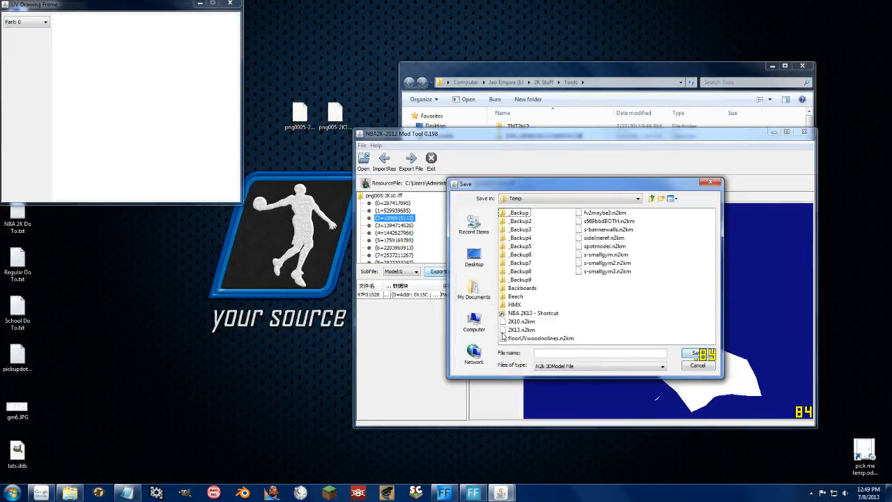
{"action": "left_click", "coordinate": [522, 321]}
{"action": "left_click", "coordinate": [690, 353]}
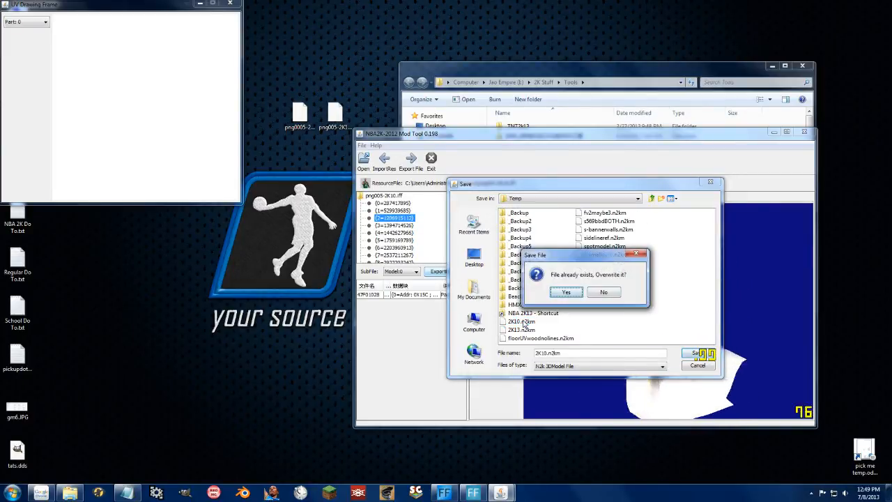
{"action": "left_click", "coordinate": [567, 292]}
{"action": "left_click", "coordinate": [576, 292]}
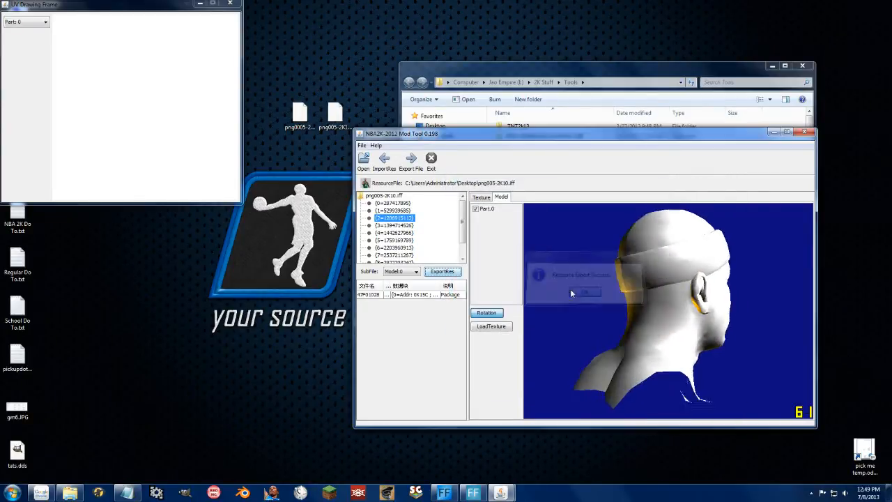
Close the NBA2K-2012 Mod Tool, minimize the Tools folder window and launch Blender
{"action": "left_click", "coordinate": [805, 132]}
{"action": "left_click", "coordinate": [771, 66]}
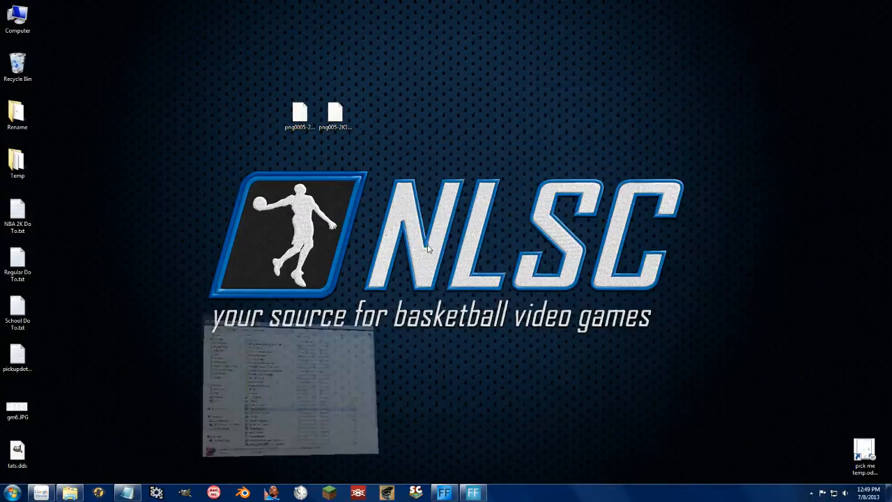
{"action": "left_click", "coordinate": [242, 493]}
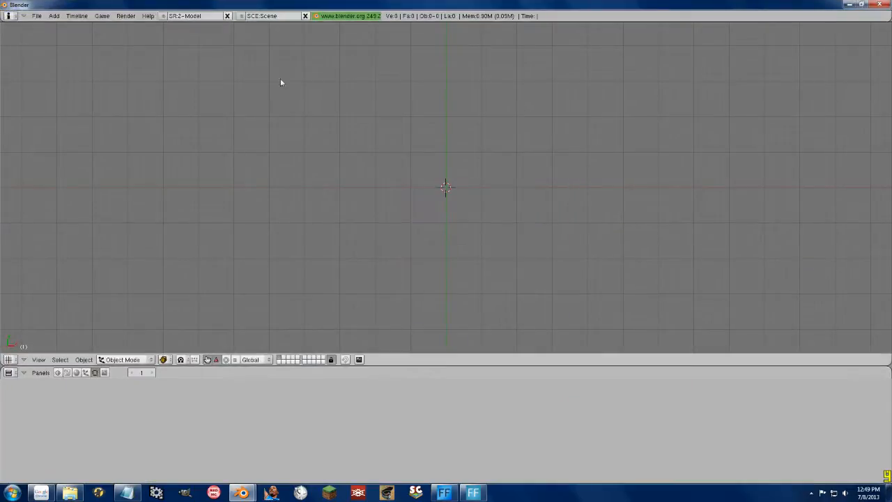
Import the 2K13.n2km head model from Blender's Temp folder with the N2KM importer
{"action": "left_click", "coordinate": [37, 16]}
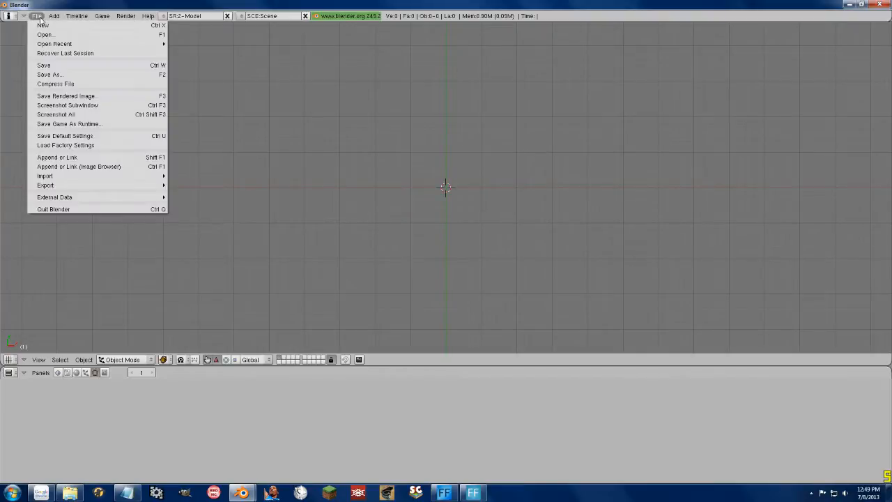
{"action": "mouse_move", "coordinate": [46, 175]}
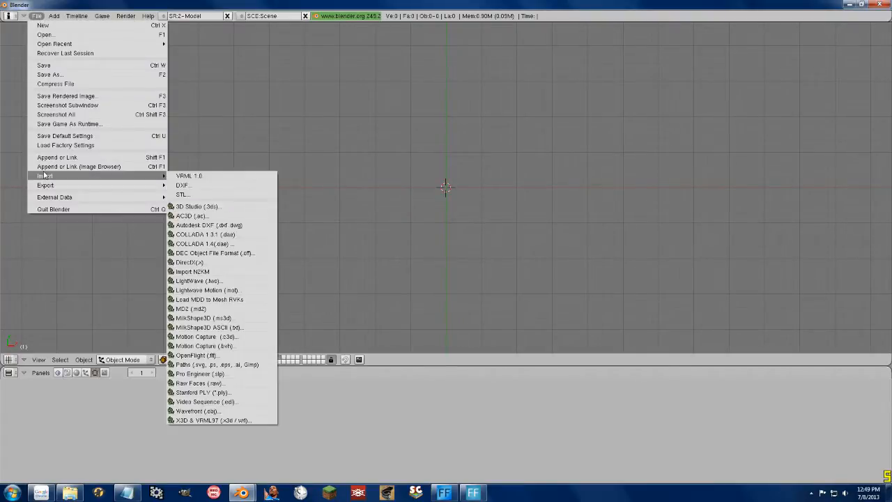
{"action": "left_click", "coordinate": [202, 271]}
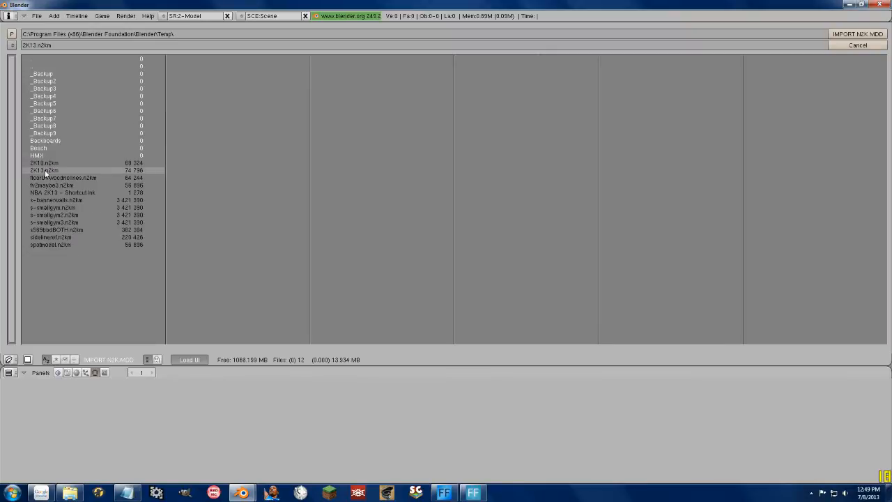
{"action": "left_click", "coordinate": [841, 36]}
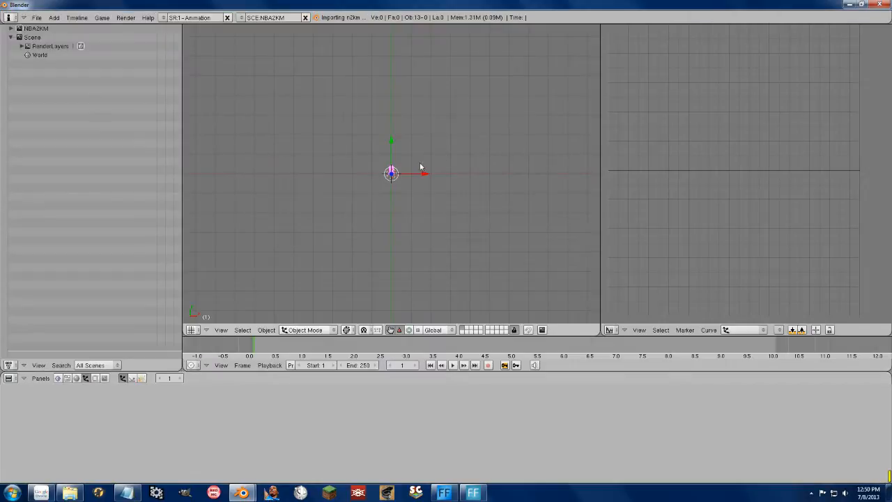
Import the 2K10.n2km head model from the Temp folder as a second scene
{"action": "left_click", "coordinate": [36, 17]}
{"action": "mouse_move", "coordinate": [68, 180]}
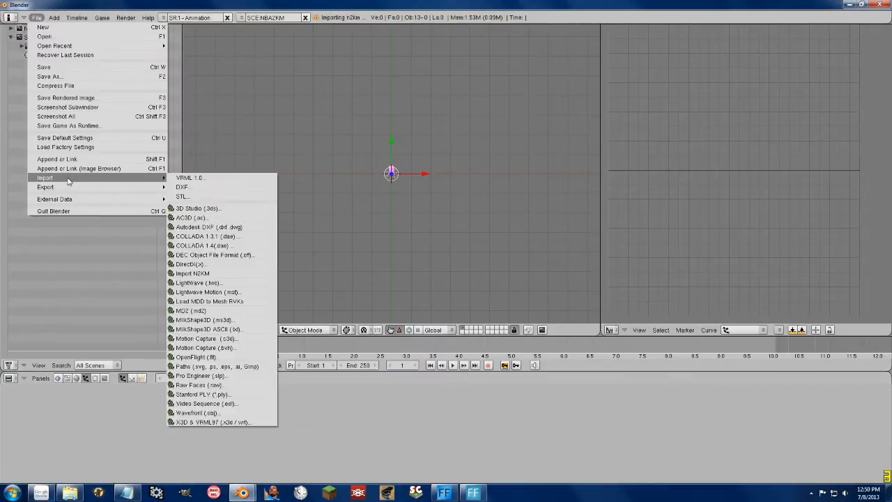
{"action": "left_click", "coordinate": [201, 273]}
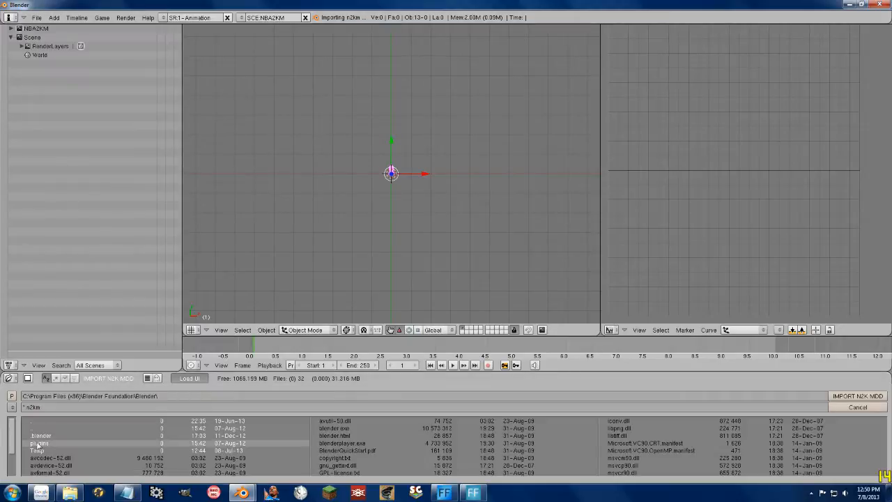
{"action": "left_click", "coordinate": [361, 463]}
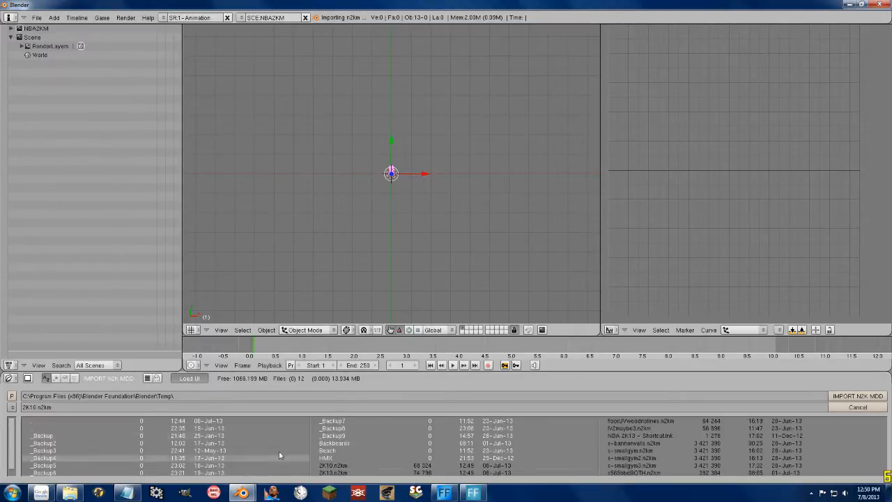
{"action": "left_click", "coordinate": [850, 396]}
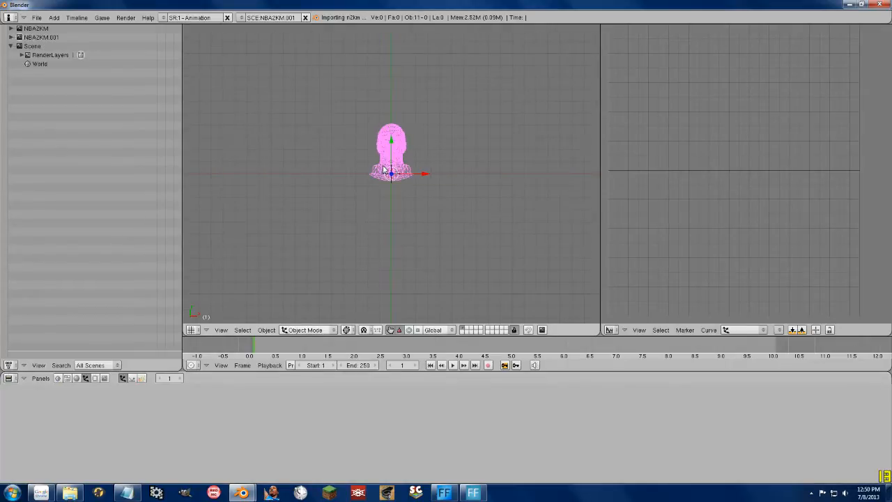
Examine the NBA2KM scene's head up close in the Solid draw type, and return to the Wireframe draw type
{"action": "scroll", "coordinate": [383, 166], "scroll_direction": "up", "scroll_amount": 8}
{"action": "middle_click_drag", "start_coordinate": [428, 146], "coordinate": [432, 230], "text": "shift"}
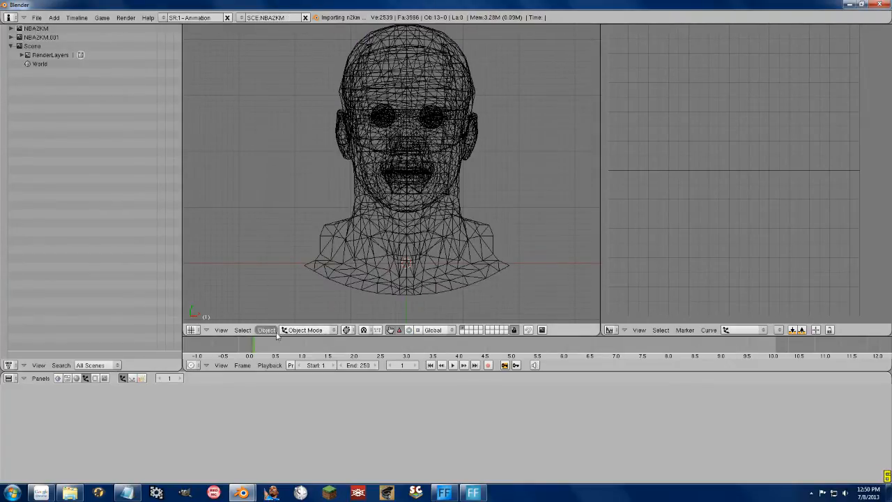
{"action": "left_click", "coordinate": [348, 330]}
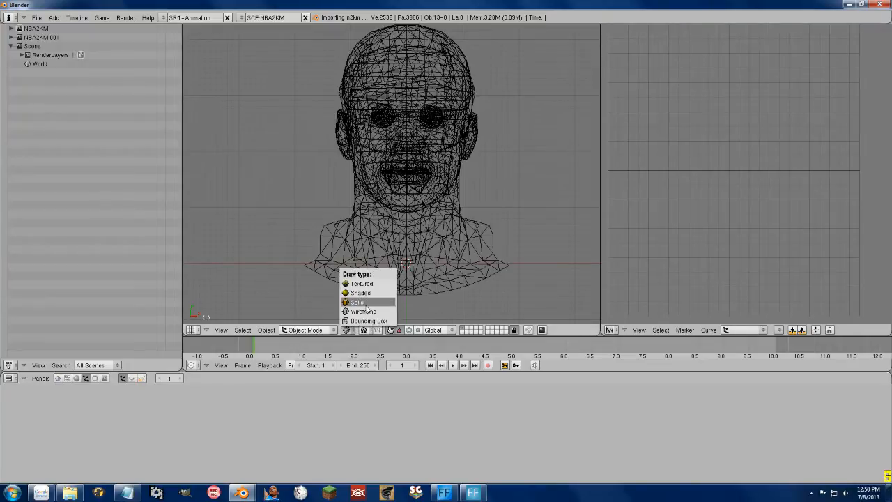
{"action": "left_click", "coordinate": [364, 304]}
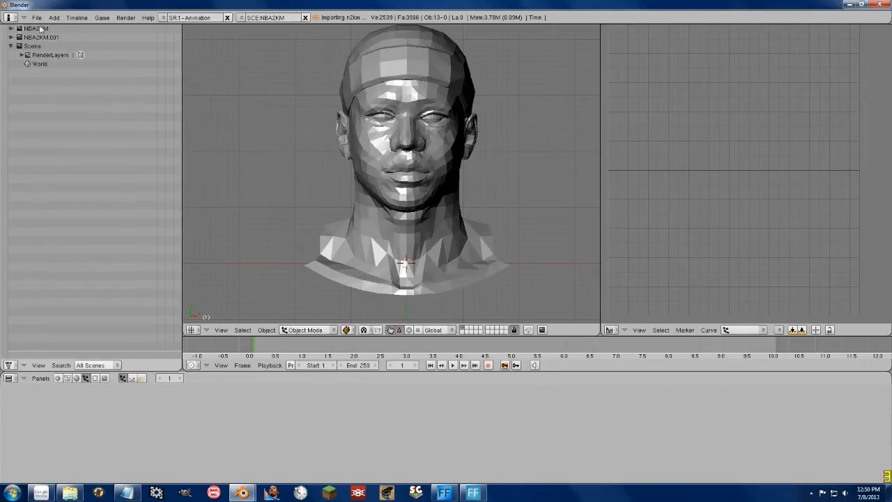
{"action": "left_click", "coordinate": [347, 330]}
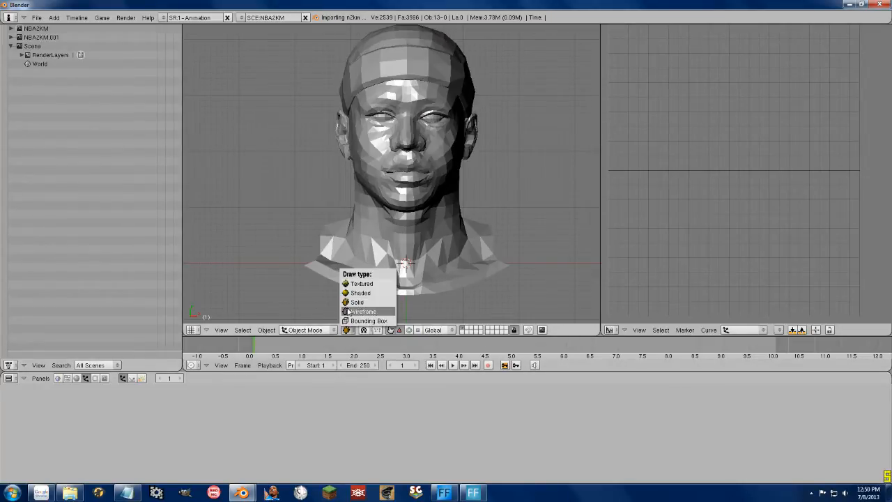
{"action": "left_click", "coordinate": [347, 312]}
Compare the NBA2KM.001 head with the NBA2KM head and expand the object lists of both scenes
{"action": "left_click", "coordinate": [30, 38]}
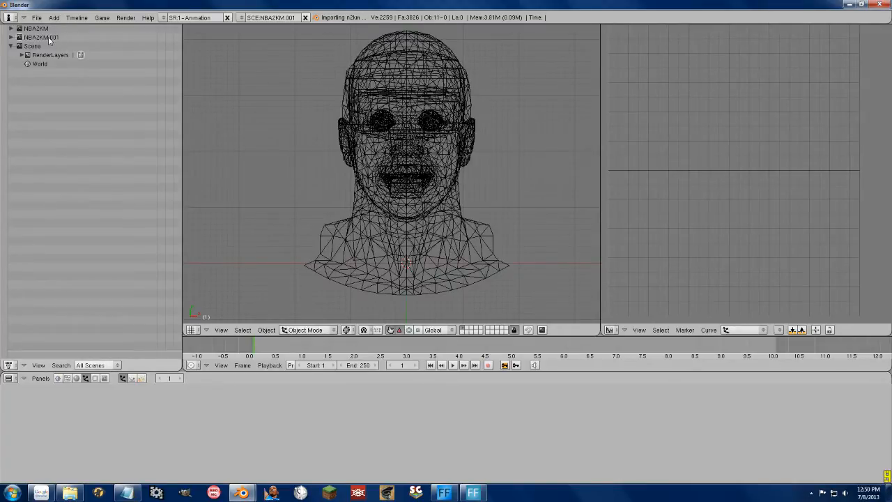
{"action": "left_click", "coordinate": [45, 29]}
{"action": "left_click", "coordinate": [10, 29]}
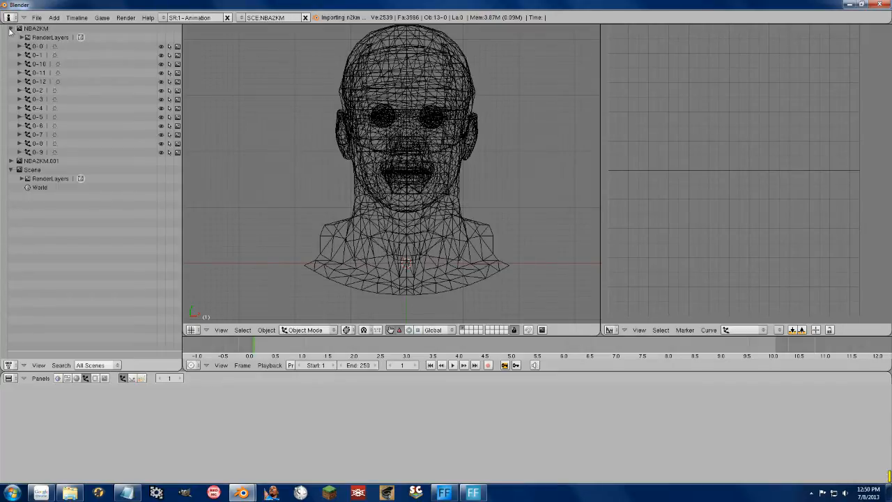
{"action": "left_click", "coordinate": [11, 161]}
Go through the NBA2KM scene's objects from 0-0 to 0-8 to identify which head part each one is
{"action": "left_click", "coordinate": [41, 46]}
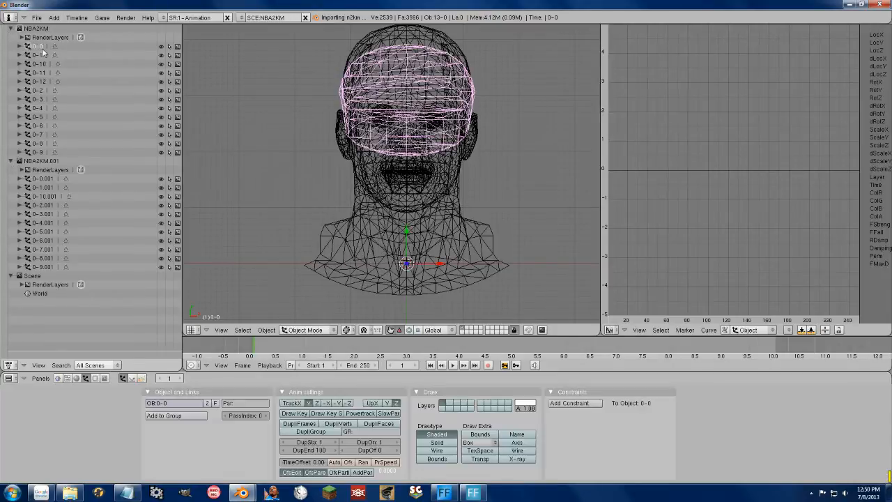
{"action": "left_click", "coordinate": [39, 55]}
{"action": "left_click", "coordinate": [39, 47]}
{"action": "left_click", "coordinate": [37, 64]}
{"action": "left_click", "coordinate": [38, 72]}
{"action": "left_click", "coordinate": [38, 82]}
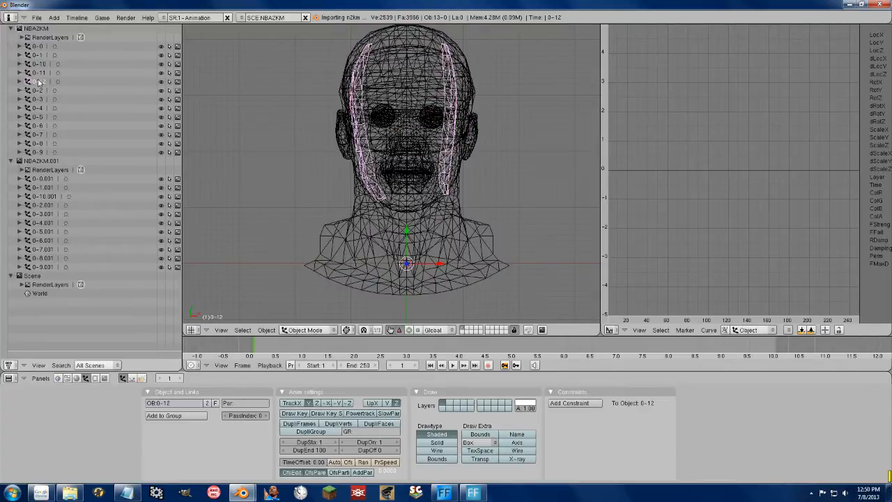
{"action": "left_click", "coordinate": [34, 99]}
{"action": "left_click", "coordinate": [35, 108]}
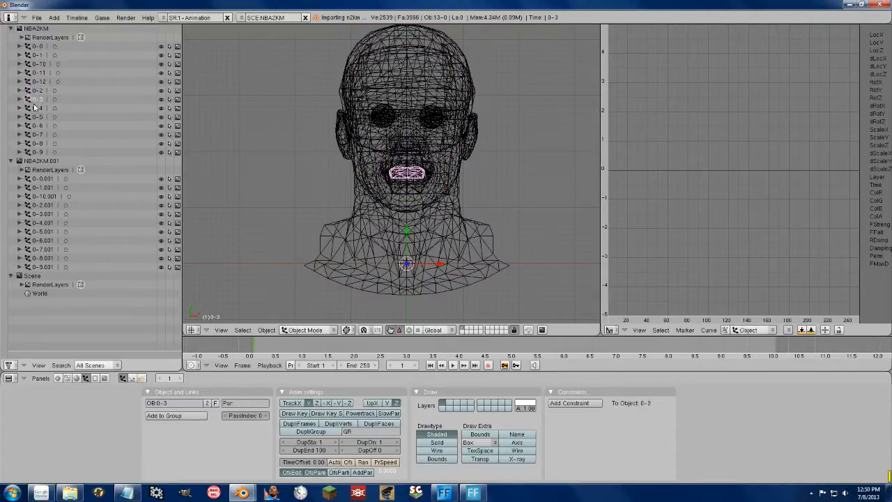
{"action": "left_click", "coordinate": [35, 116]}
{"action": "left_click", "coordinate": [34, 126]}
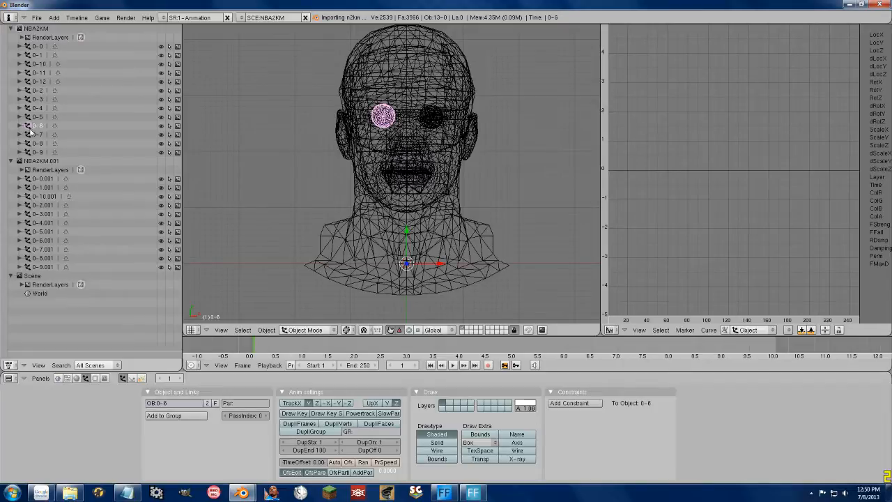
{"action": "left_click", "coordinate": [33, 135]}
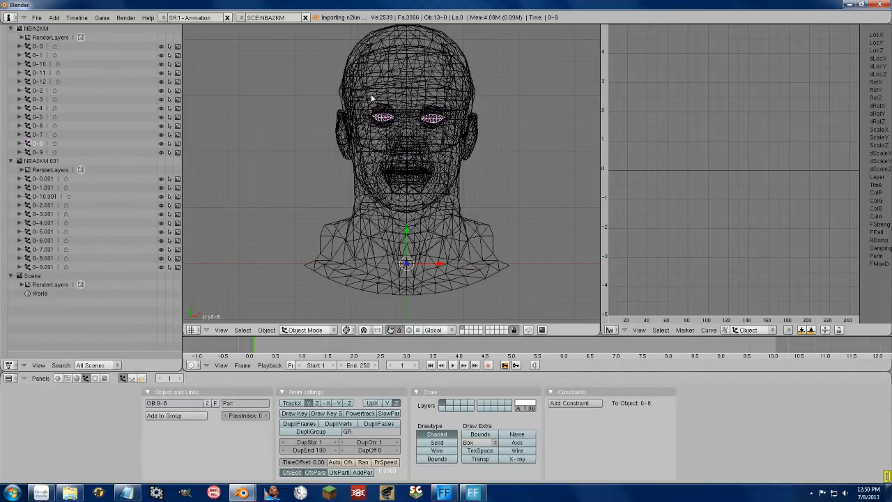
Select the NBA2KM scene's head mesh 0-1 and check its vertices and faces in Edit Mode
{"action": "right_click", "coordinate": [407, 42]}
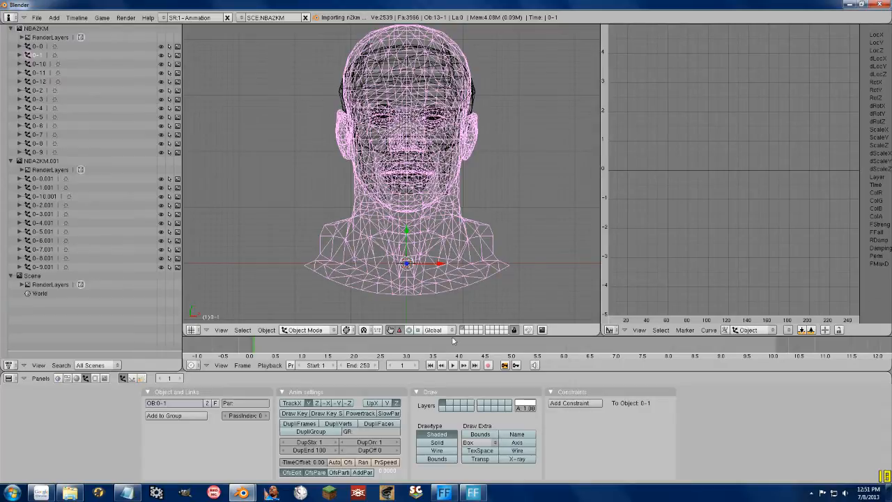
{"action": "middle_click_drag", "start_coordinate": [434, 158], "coordinate": [381, 162]}
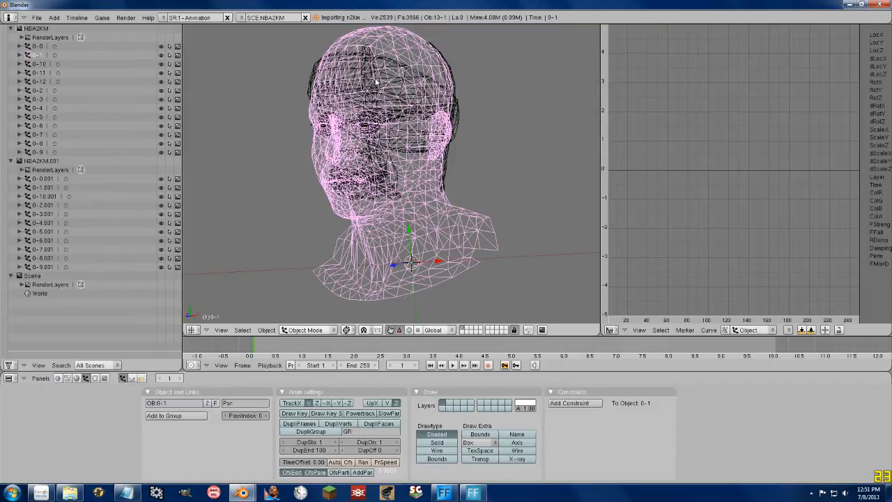
{"action": "key", "text": "Tab"}
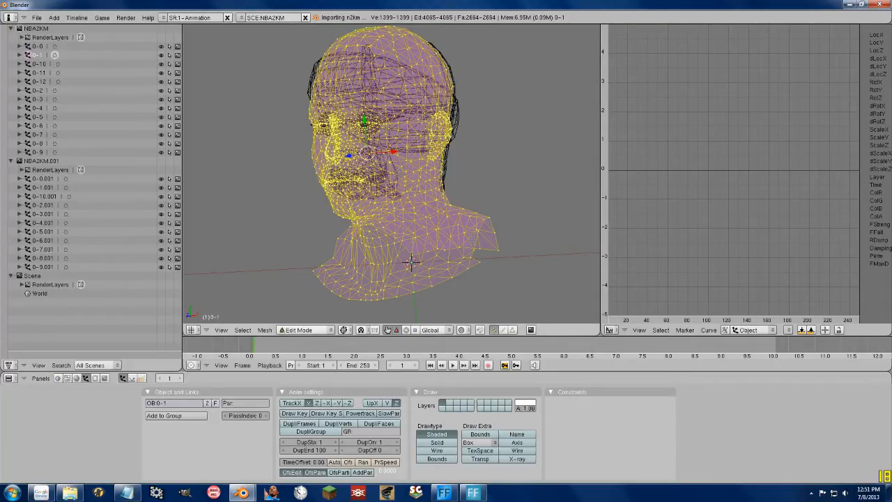
{"action": "key", "text": "Tab"}
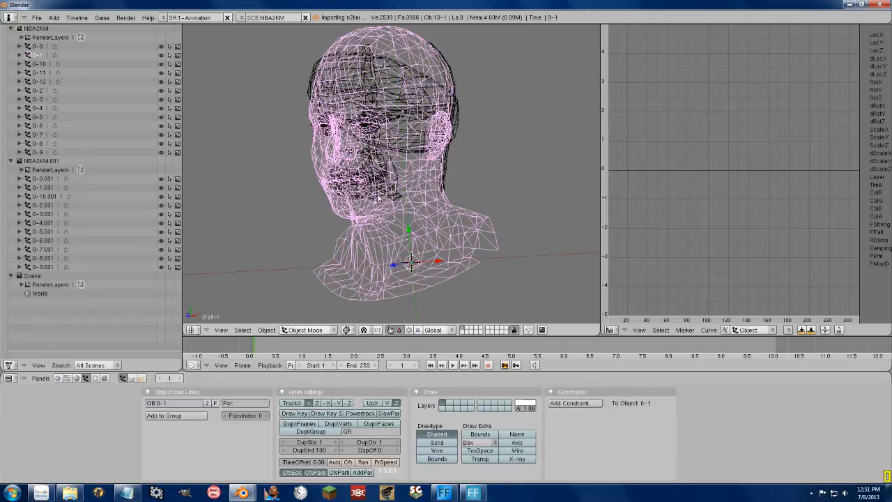
Select the head mesh 0-6.001 in the NBA2KM.001 scene and check its vertices and faces in Edit Mode
{"action": "left_click", "coordinate": [36, 188]}
{"action": "left_click", "coordinate": [40, 179]}
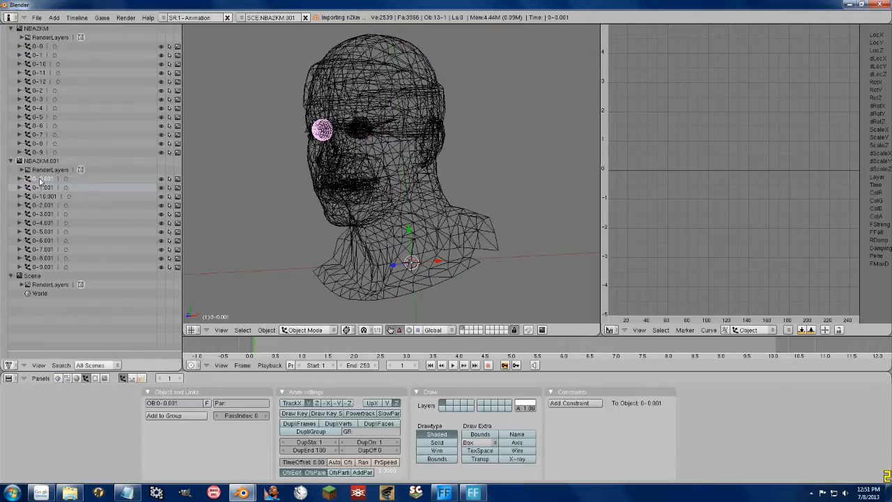
{"action": "left_click", "coordinate": [43, 197]}
{"action": "left_click", "coordinate": [42, 240]}
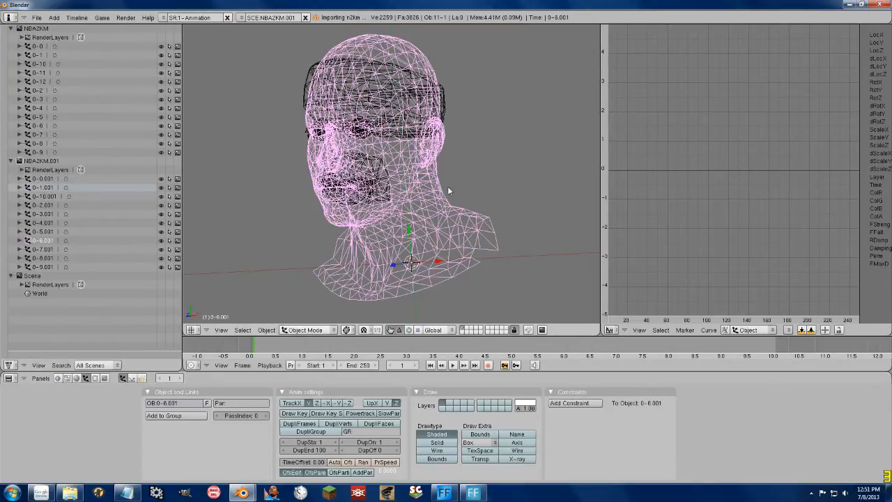
{"action": "key", "text": "Tab"}
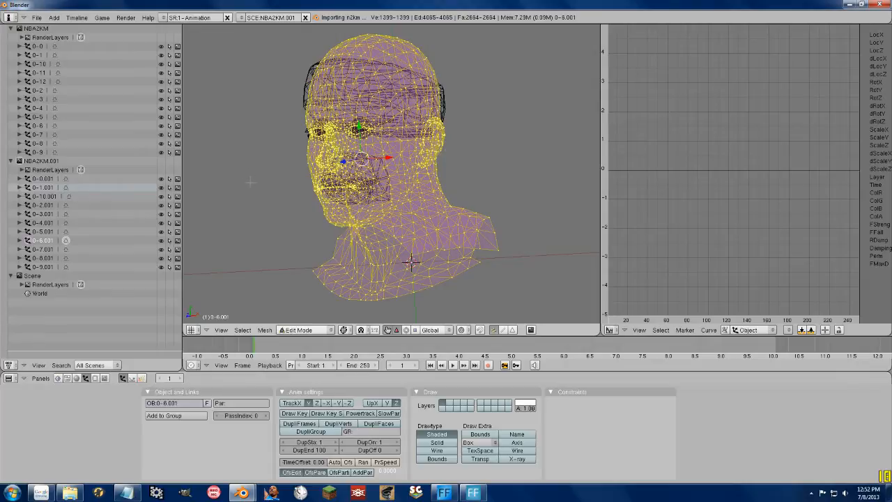
{"action": "key", "text": "Tab"}
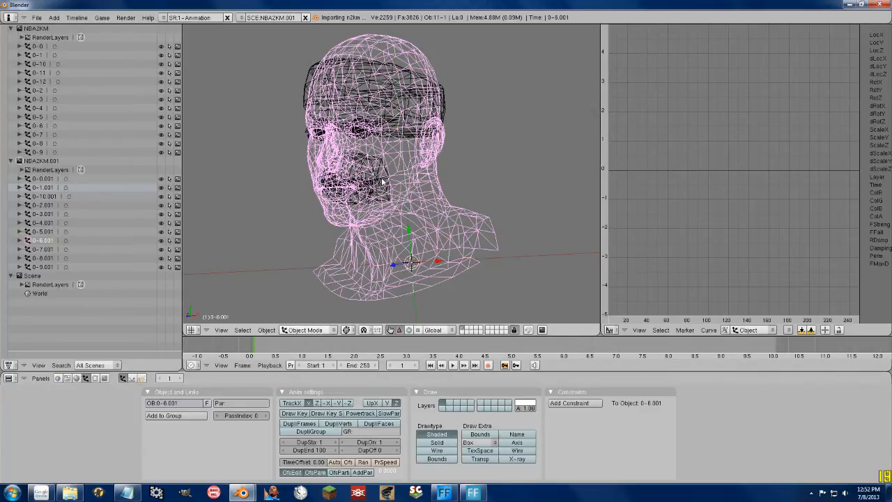
Link the selected head 0-6.001 to the NBA2KM scene
{"action": "key", "text": "ctrl+l"}
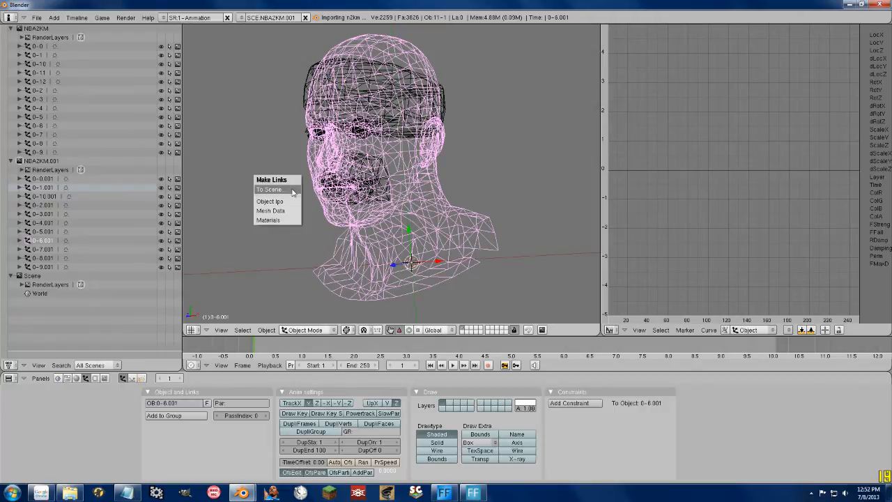
{"action": "left_click", "coordinate": [292, 191]}
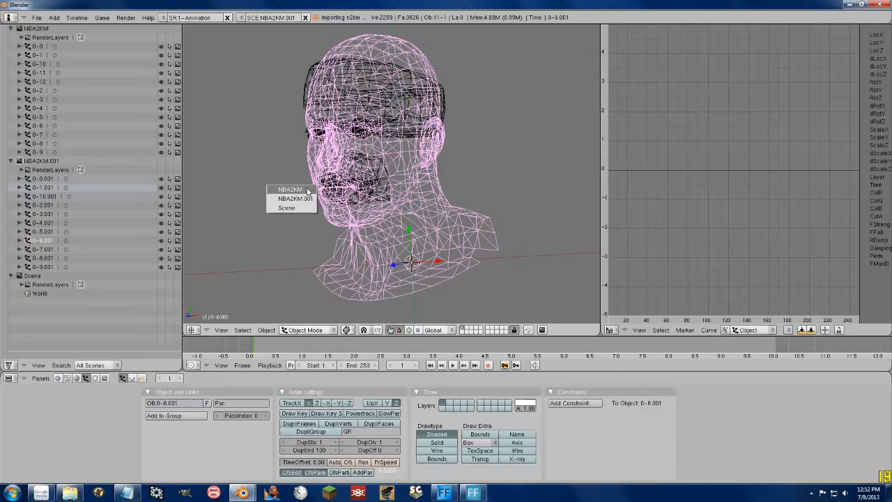
{"action": "left_click", "coordinate": [308, 191]}
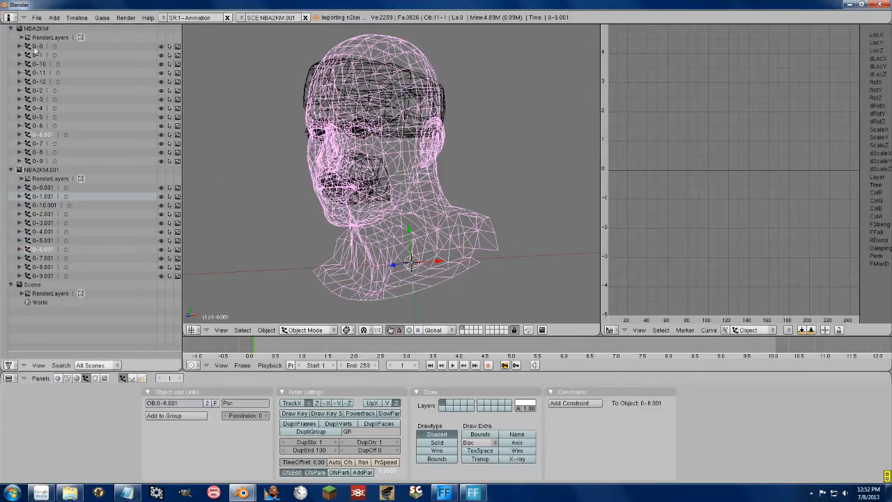
Compare the linked head 0-6.001 in the NBA2KM scene with its source in NBA2KM.001 and the neighbouring object 0-6
{"action": "left_click", "coordinate": [46, 134]}
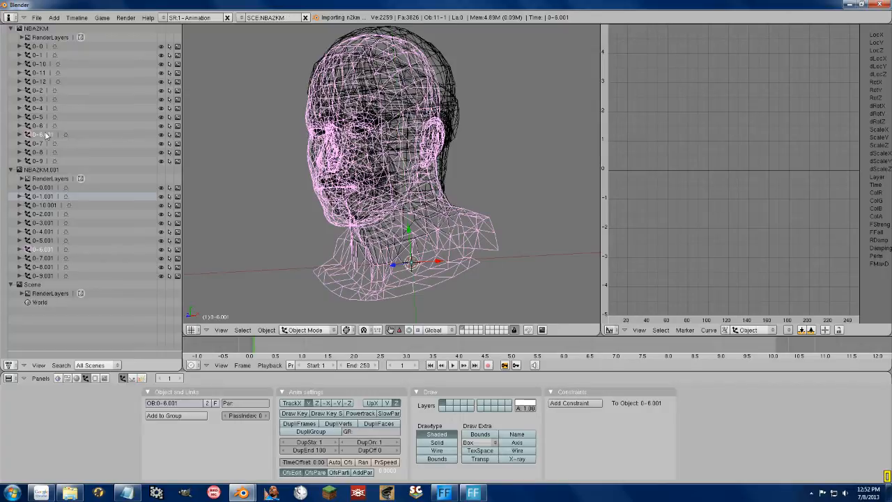
{"action": "left_click", "coordinate": [45, 251]}
{"action": "left_click", "coordinate": [40, 137]}
{"action": "left_click", "coordinate": [45, 251]}
{"action": "left_click", "coordinate": [38, 133]}
{"action": "left_click", "coordinate": [41, 127]}
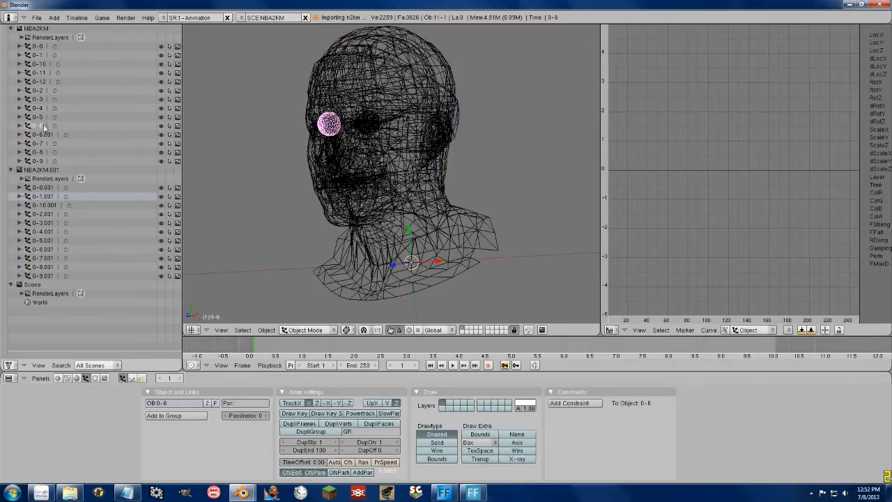
{"action": "left_click", "coordinate": [43, 135]}
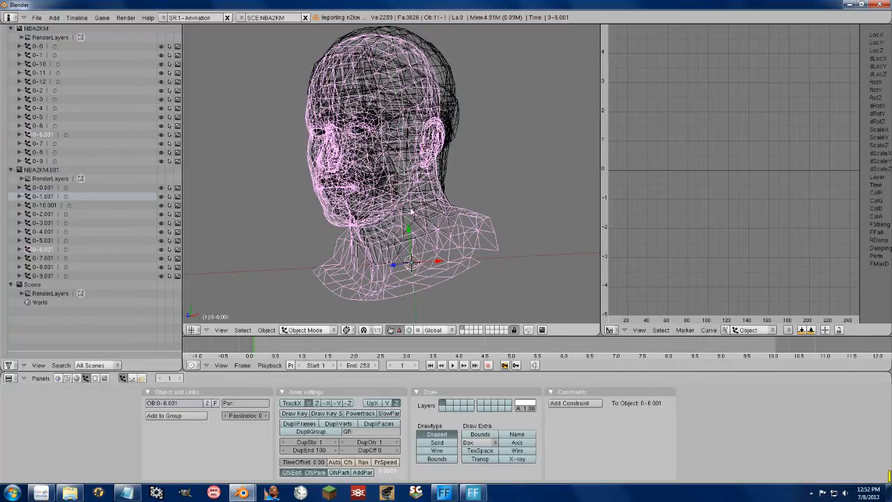
{"action": "middle_click_drag", "start_coordinate": [403, 203], "coordinate": [340, 219]}
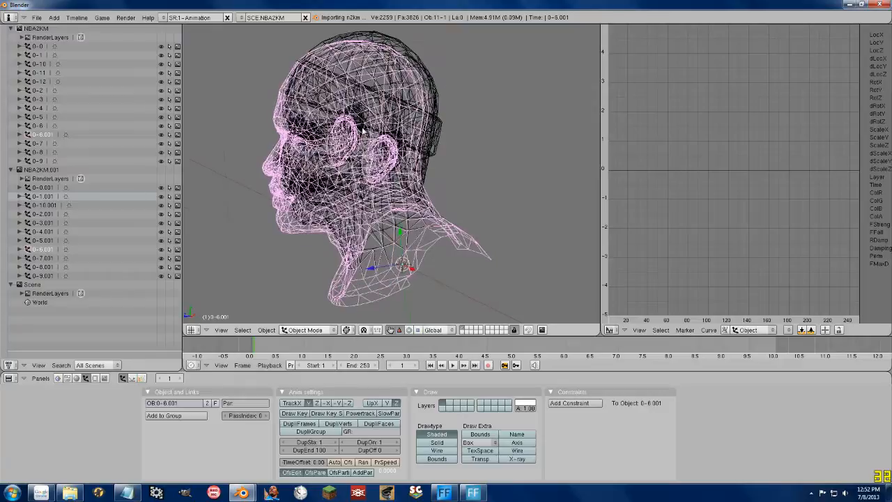
Select the original head mesh 0-1 in the NBA2KM scene and delete it
{"action": "right_click", "coordinate": [433, 102]}
{"action": "right_click", "coordinate": [380, 86]}
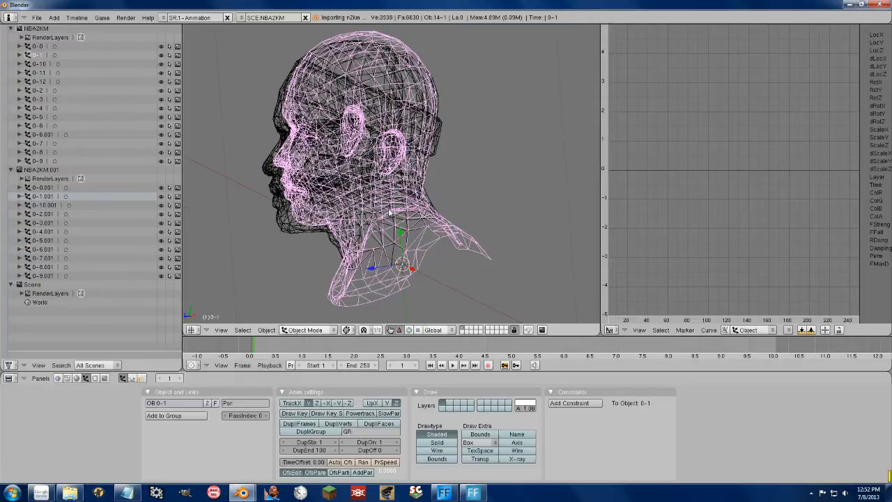
{"action": "middle_click_drag", "start_coordinate": [371, 165], "coordinate": [426, 177]}
{"action": "mouse_move", "coordinate": [384, 241]}
{"action": "middle_mouse_down"}
{"action": "mouse_move", "coordinate": [422, 237]}
{"action": "mouse_move", "coordinate": [379, 228]}
{"action": "middle_mouse_up"}
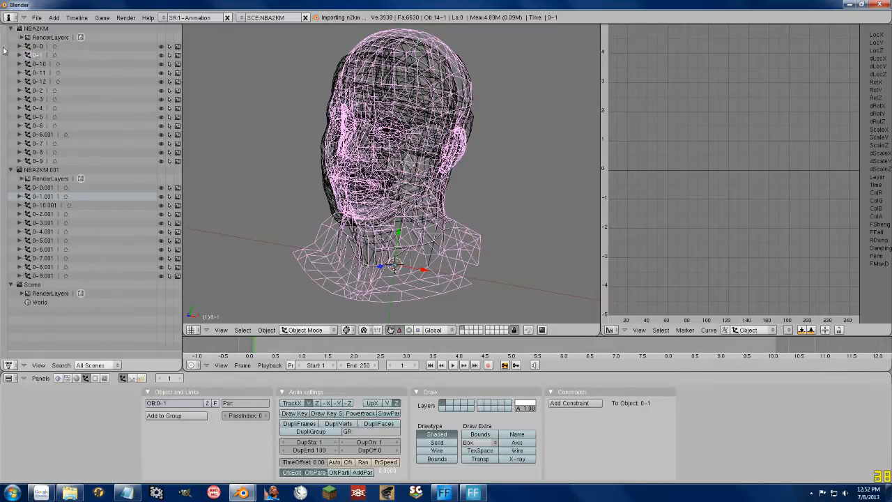
{"action": "right_click", "coordinate": [38, 55]}
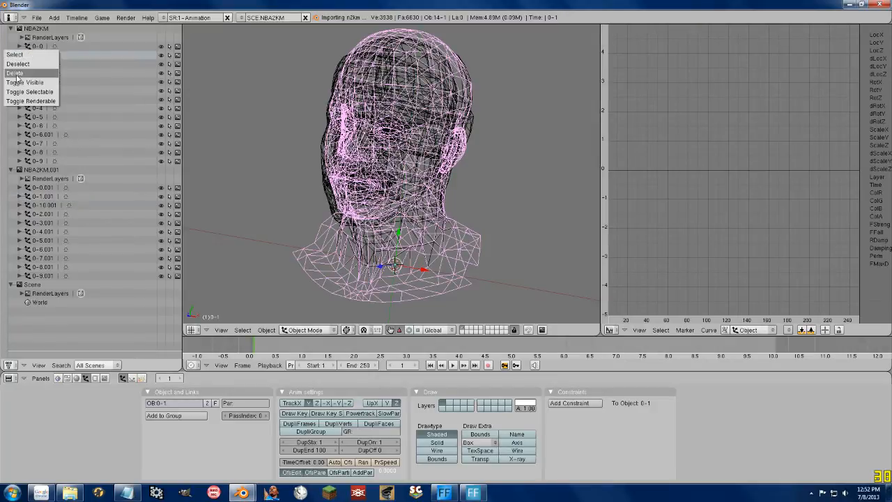
{"action": "left_click", "coordinate": [17, 73]}
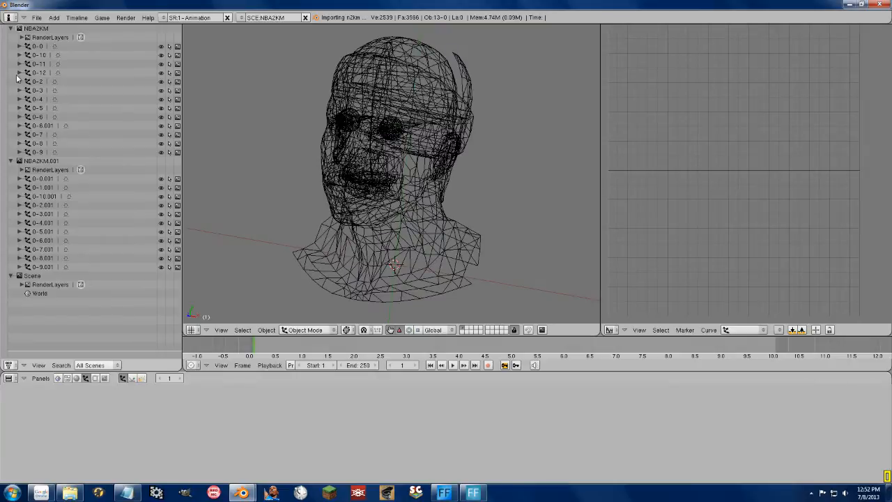
Rename the linked head object 0-6.001 and its mesh data to 0-1
{"action": "left_click", "coordinate": [44, 127]}
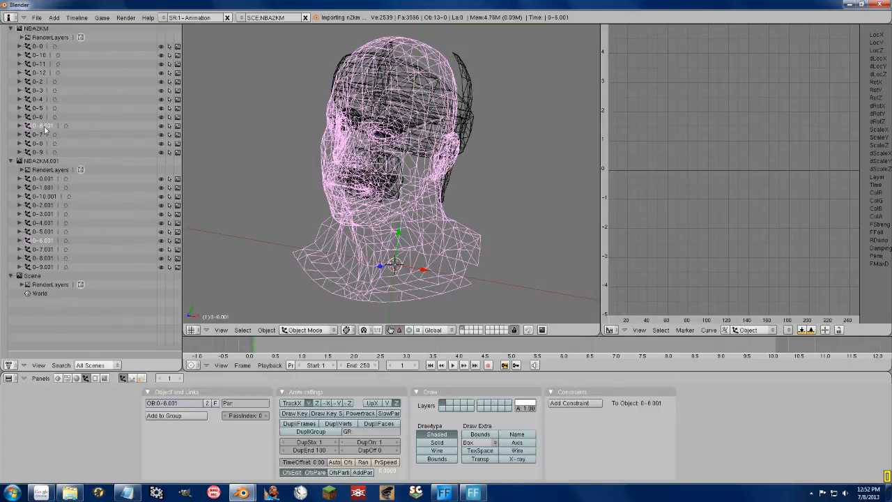
{"action": "left_click", "coordinate": [44, 128], "text": "ctrl"}
{"action": "type", "text": "0-1"}
{"action": "key", "text": "Return"}
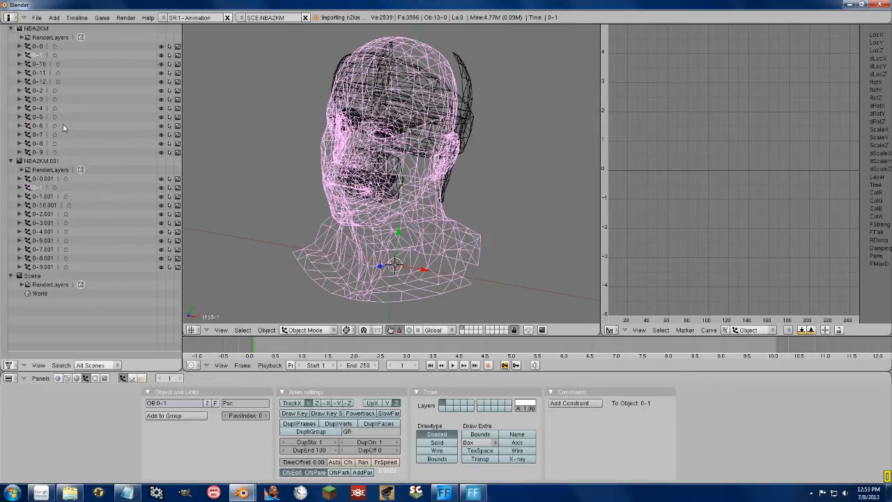
{"action": "left_click", "coordinate": [20, 55]}
{"action": "left_click", "coordinate": [47, 65], "text": "ctrl"}
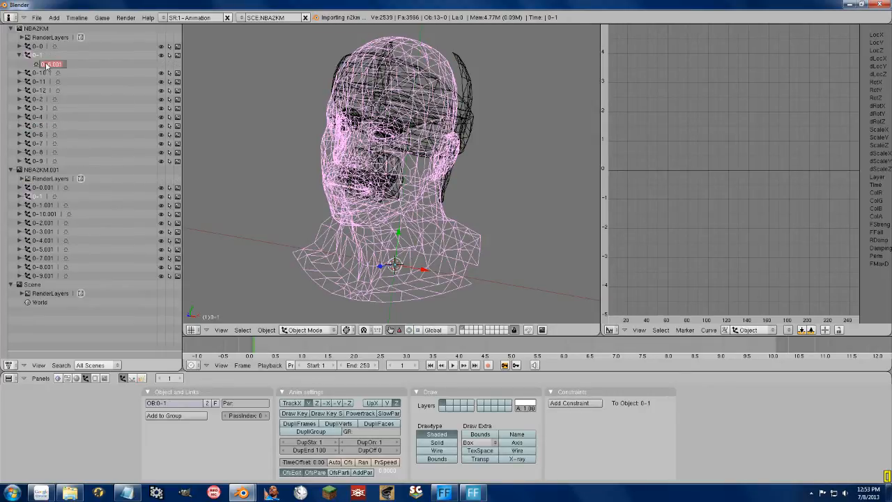
{"action": "type", "text": "0-1"}
{"action": "key", "text": "Return"}
Examine how the NBA2KM scene's accessory parts fit around the replaced head, selecting parts near the eyes, mouth and back of the head
{"action": "middle_click_drag", "start_coordinate": [297, 192], "coordinate": [536, 168]}
{"action": "scroll", "coordinate": [481, 184], "scroll_direction": "up", "scroll_amount": 3}
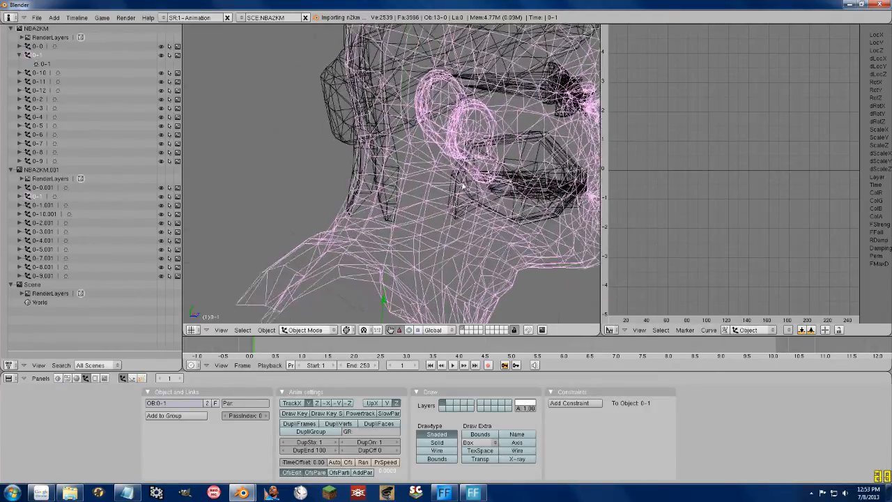
{"action": "mouse_move", "coordinate": [478, 185]}
{"action": "middle_mouse_down"}
{"action": "mouse_move", "coordinate": [400, 204]}
{"action": "mouse_move", "coordinate": [488, 174]}
{"action": "middle_mouse_up"}
{"action": "right_click", "coordinate": [517, 114]}
{"action": "scroll", "coordinate": [465, 265], "scroll_direction": "down", "scroll_amount": 2}
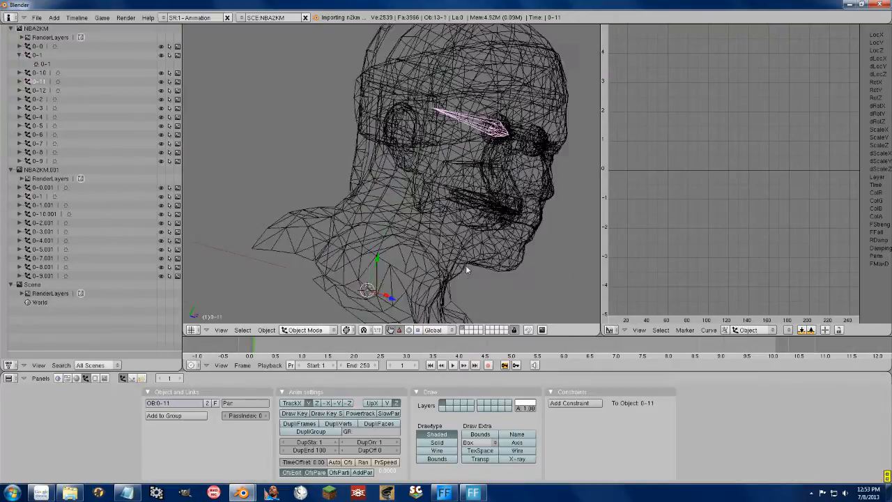
{"action": "right_click", "coordinate": [476, 194]}
{"action": "middle_click_drag", "start_coordinate": [502, 209], "coordinate": [408, 242]}
{"action": "right_click", "coordinate": [418, 126]}
{"action": "right_click", "coordinate": [420, 79]}
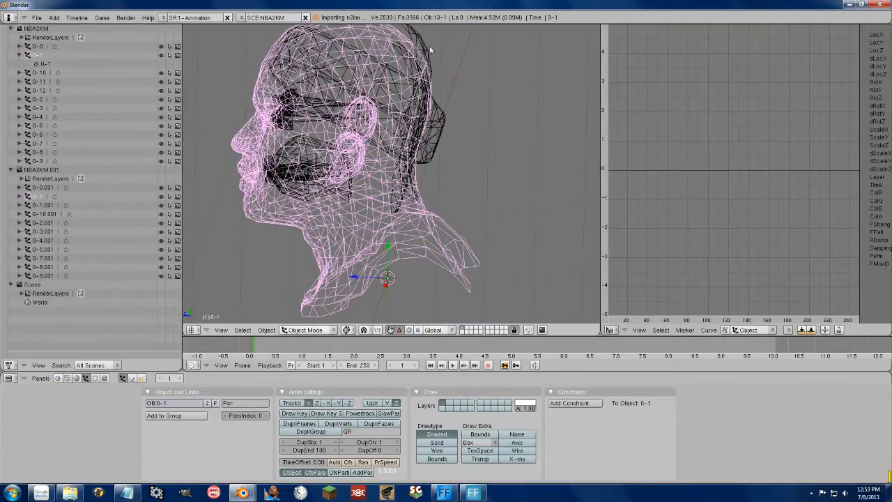
Scale down the mesh of the curved side strips 0-12 and move it along the Z axis into the inside of the head
{"action": "right_click", "coordinate": [432, 52]}
{"action": "middle_click_drag", "start_coordinate": [431, 179], "coordinate": [448, 167]}
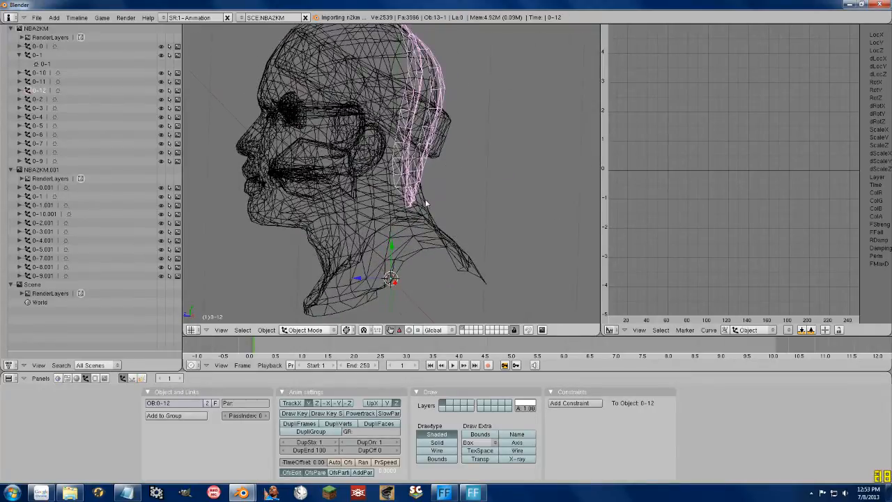
{"action": "key", "text": "Tab"}
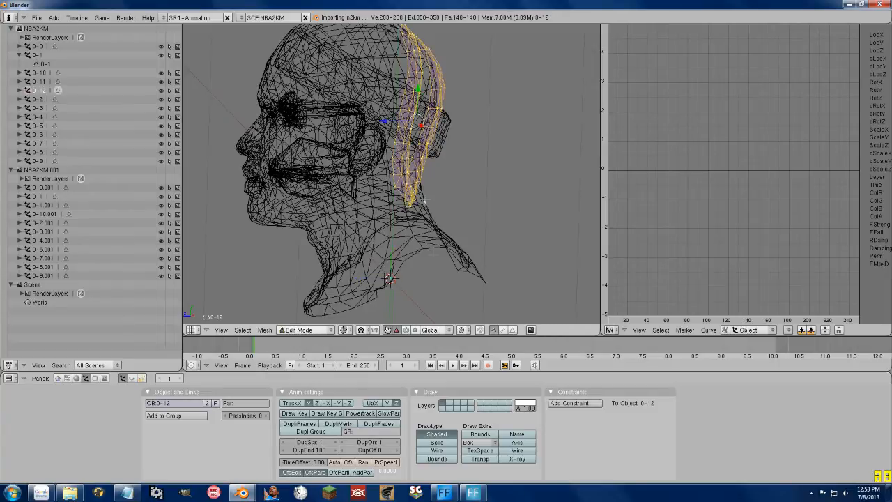
{"action": "key", "text": "s"}
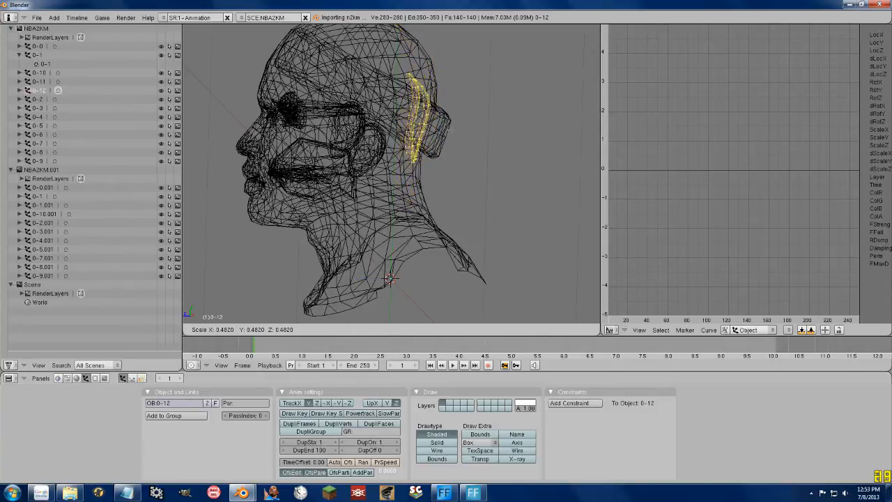
{"action": "left_click", "coordinate": [438, 128]}
{"action": "key", "text": "g"}
{"action": "key", "text": "z"}
{"action": "left_click", "coordinate": [472, 151]}
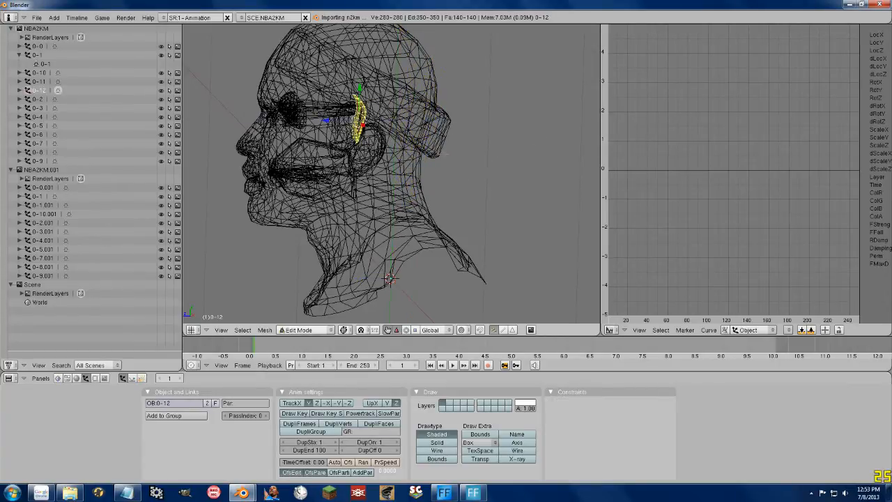
{"action": "middle_click_drag", "start_coordinate": [473, 151], "coordinate": [428, 244]}
{"action": "key", "text": "Tab"}
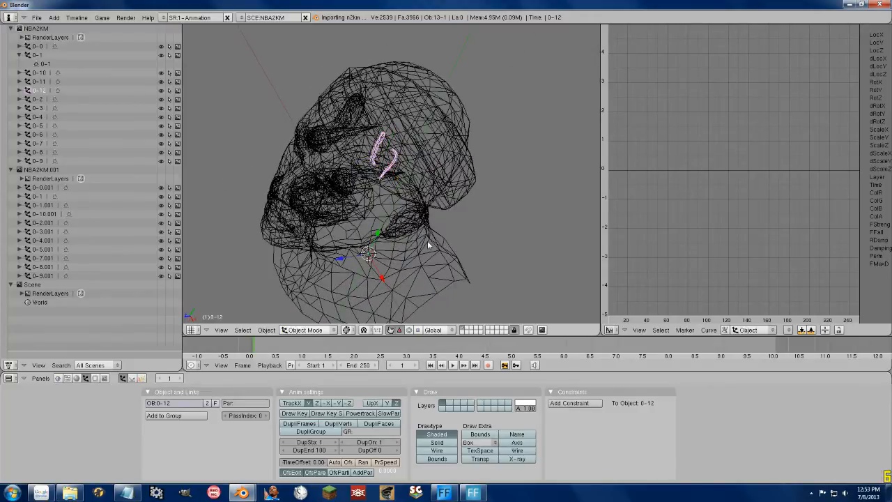
Examine the NBA2KM scene's mouth and eye parts, selecting 0-4, 0-5, 0-10 and 0-9, and check the mesh of the eye rims 0-9
{"action": "middle_click_drag", "start_coordinate": [355, 244], "coordinate": [451, 156]}
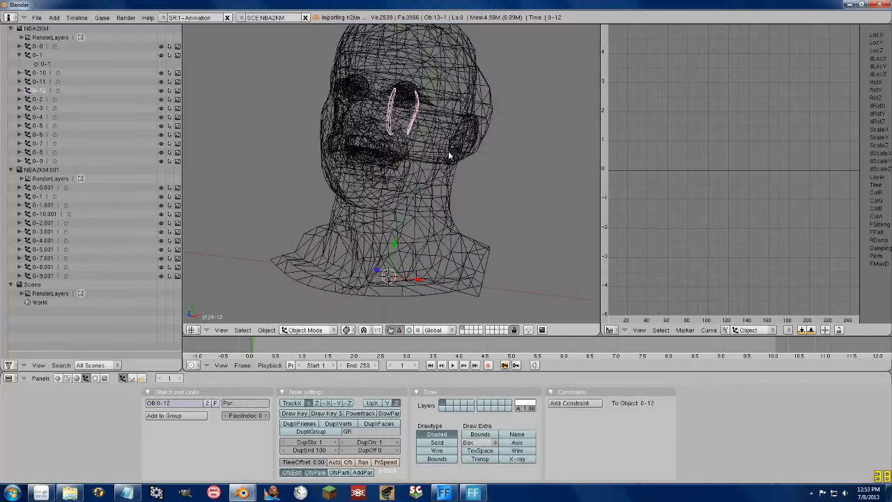
{"action": "right_click", "coordinate": [366, 146]}
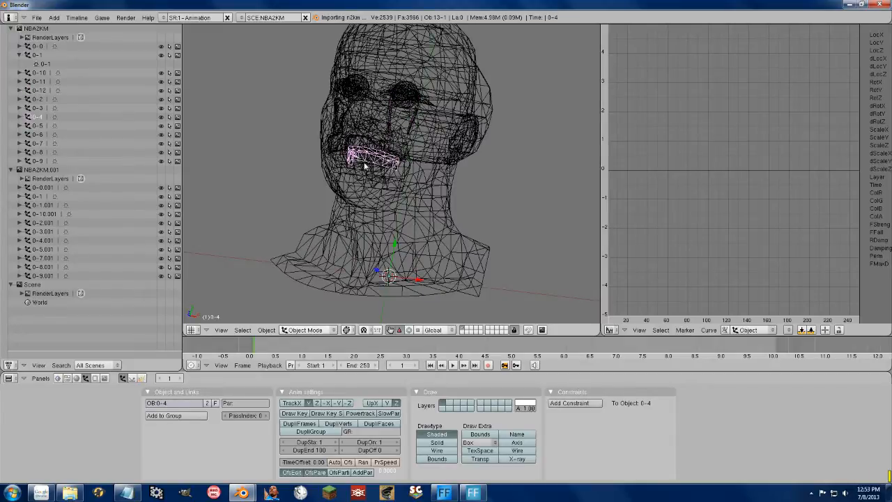
{"action": "right_click", "coordinate": [370, 139]}
{"action": "right_click", "coordinate": [373, 156]}
{"action": "right_click", "coordinate": [374, 157]}
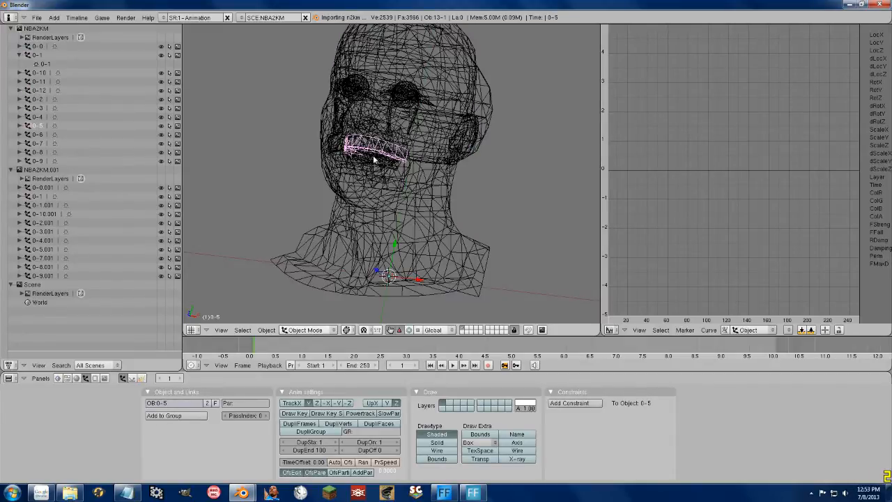
{"action": "right_click", "coordinate": [373, 160]}
{"action": "right_click", "coordinate": [394, 101]}
{"action": "right_click", "coordinate": [394, 102]}
{"action": "right_click", "coordinate": [401, 99]}
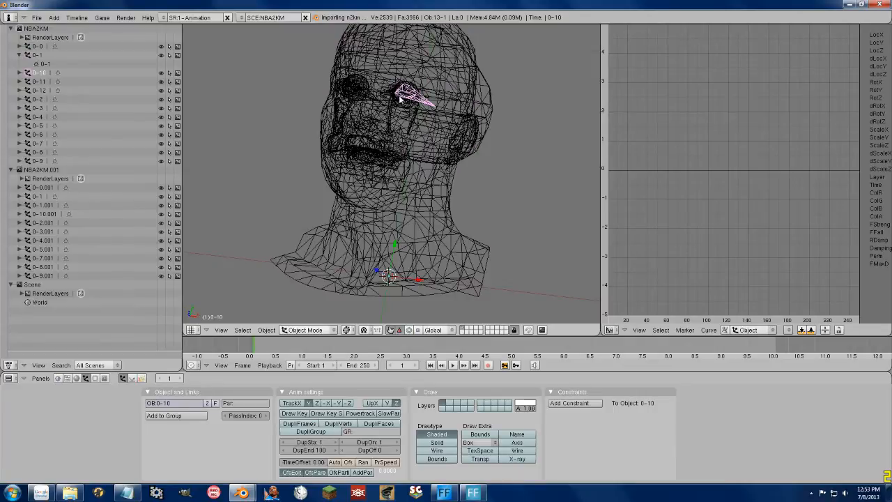
{"action": "right_click", "coordinate": [400, 99]}
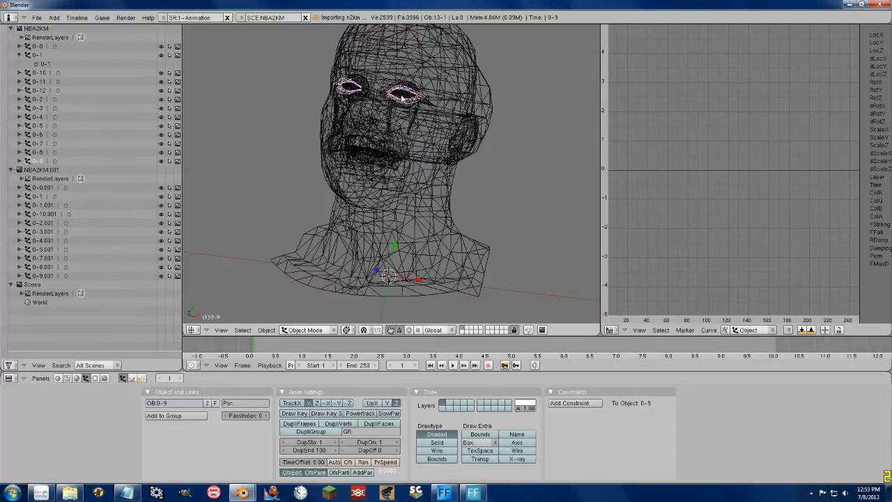
{"action": "key", "text": "Tab"}
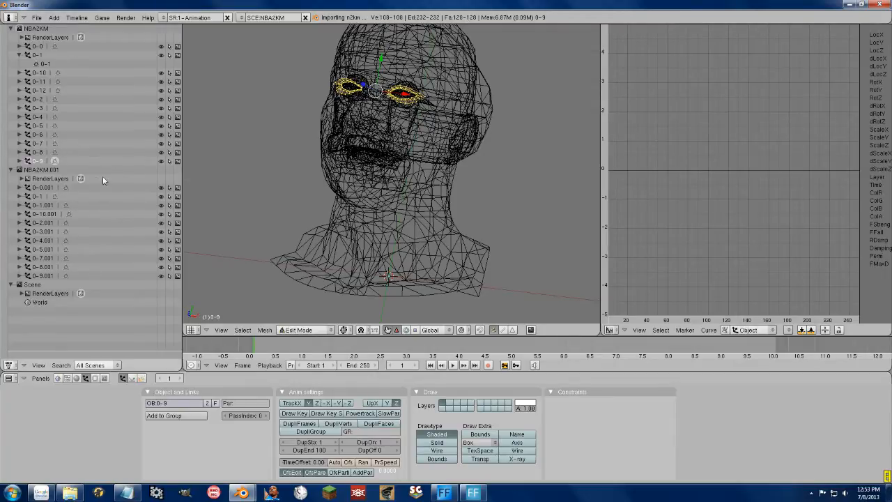
{"action": "key", "text": "Tab"}
Switch to the NBA2KM.001 scene, find the matching eye rims 0-9.001 among the eye parts, and check their mesh for comparison
{"action": "left_click", "coordinate": [36, 196]}
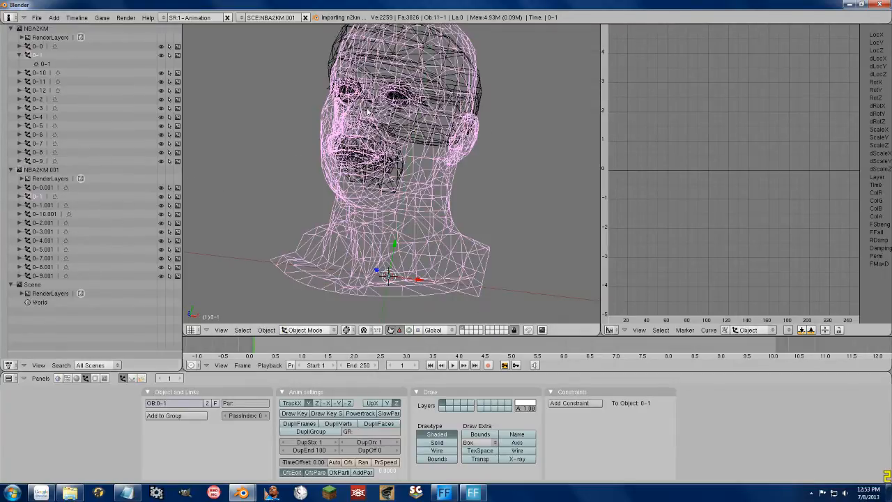
{"action": "right_click", "coordinate": [421, 101]}
{"action": "right_click", "coordinate": [420, 101]}
{"action": "right_click", "coordinate": [420, 102]}
{"action": "right_click", "coordinate": [419, 104]}
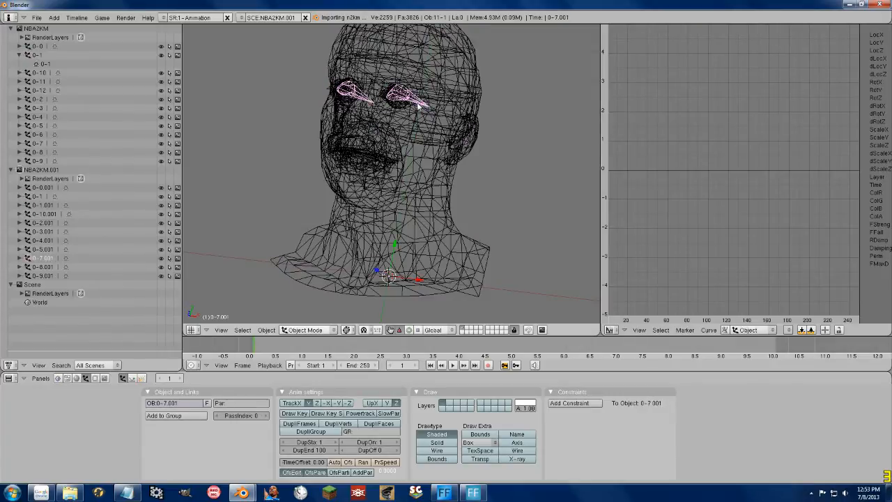
{"action": "right_click", "coordinate": [416, 105]}
{"action": "right_click", "coordinate": [412, 105]}
{"action": "right_click", "coordinate": [410, 105]}
{"action": "right_click", "coordinate": [407, 105]}
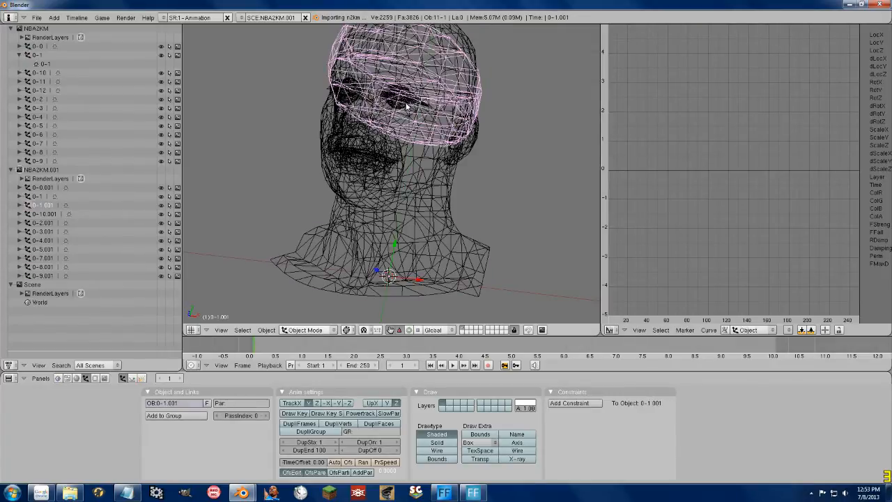
{"action": "right_click", "coordinate": [407, 104]}
{"action": "key", "text": "Tab"}
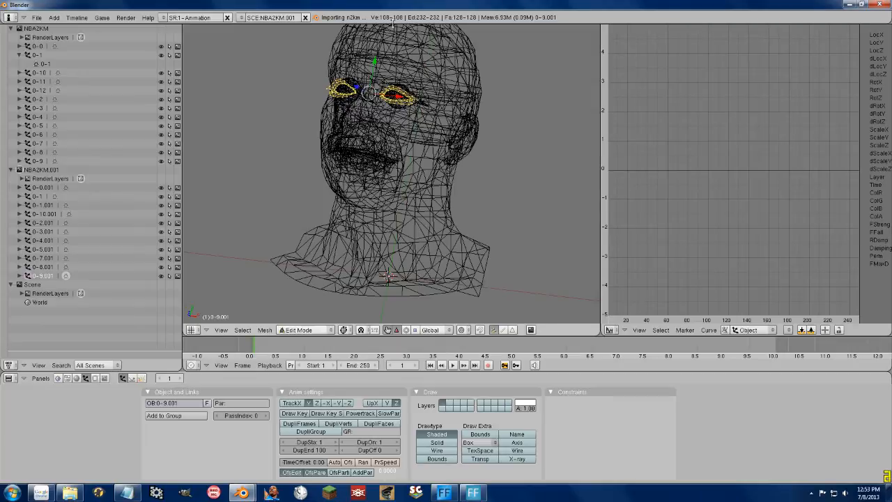
{"action": "key", "text": "Tab"}
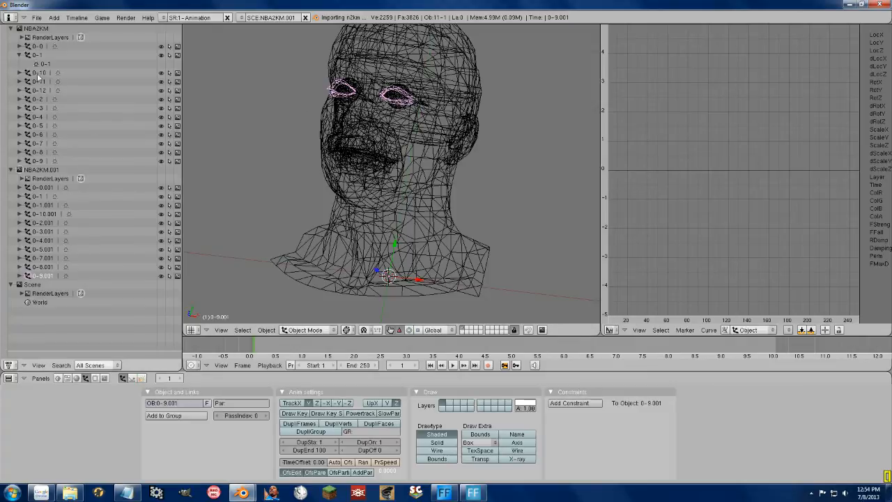
Return to the NBA2KM scene and move the mesh of eyeball 0-7 out of the head to a spot in front of the face
{"action": "left_click", "coordinate": [19, 55]}
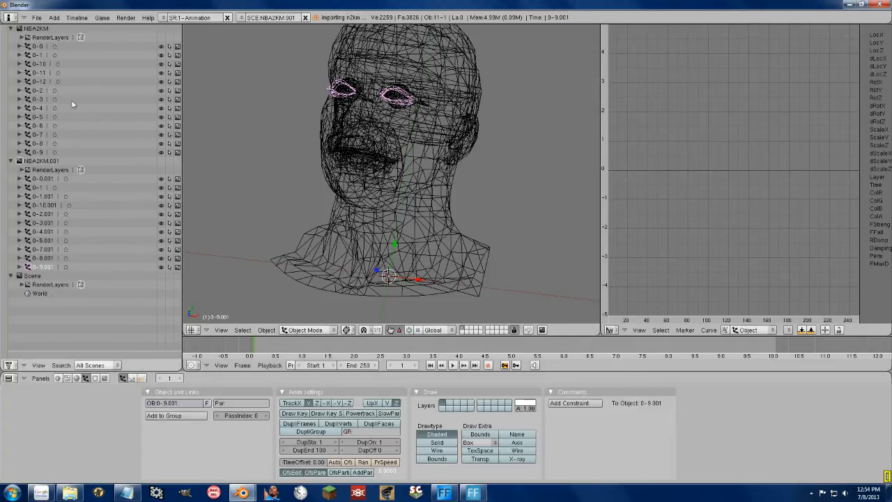
{"action": "left_click", "coordinate": [44, 30]}
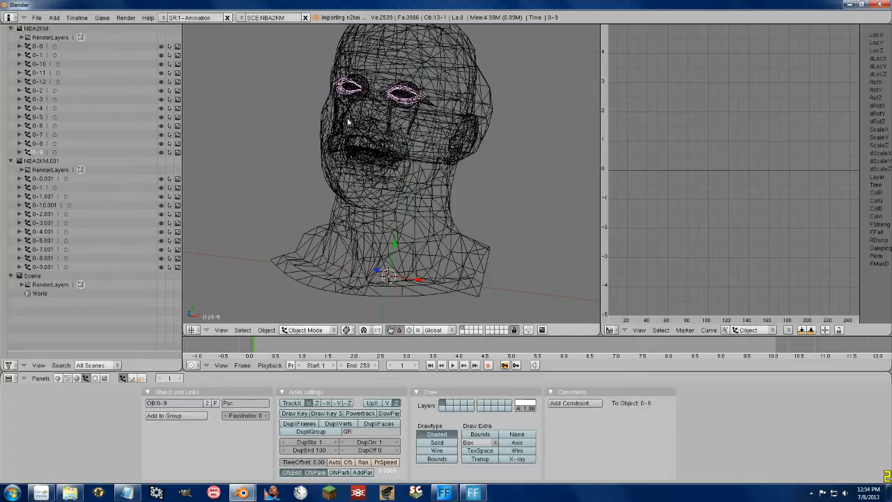
{"action": "middle_click_drag", "start_coordinate": [339, 142], "coordinate": [462, 182]}
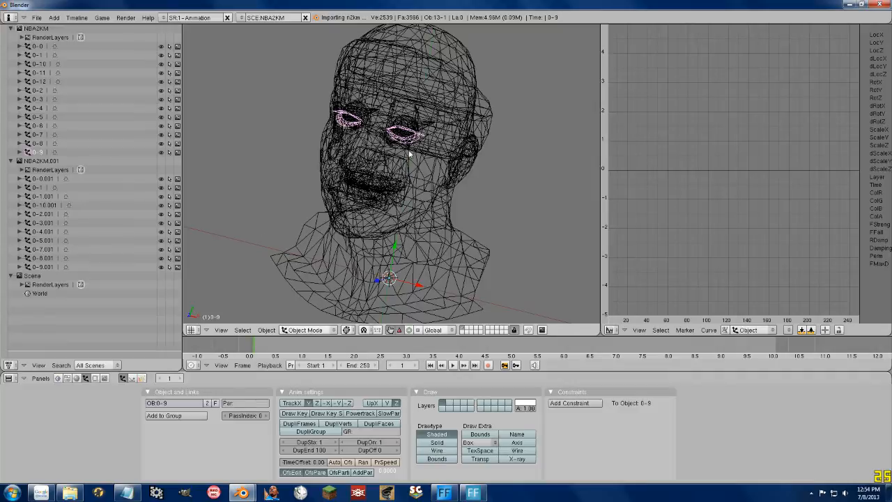
{"action": "scroll", "coordinate": [385, 188], "scroll_direction": "up", "scroll_amount": 4}
{"action": "scroll", "coordinate": [375, 195], "scroll_direction": "down", "scroll_amount": 3}
{"action": "middle_click_drag", "start_coordinate": [374, 191], "coordinate": [337, 93]}
{"action": "right_click", "coordinate": [336, 98]}
{"action": "key", "text": "Tab"}
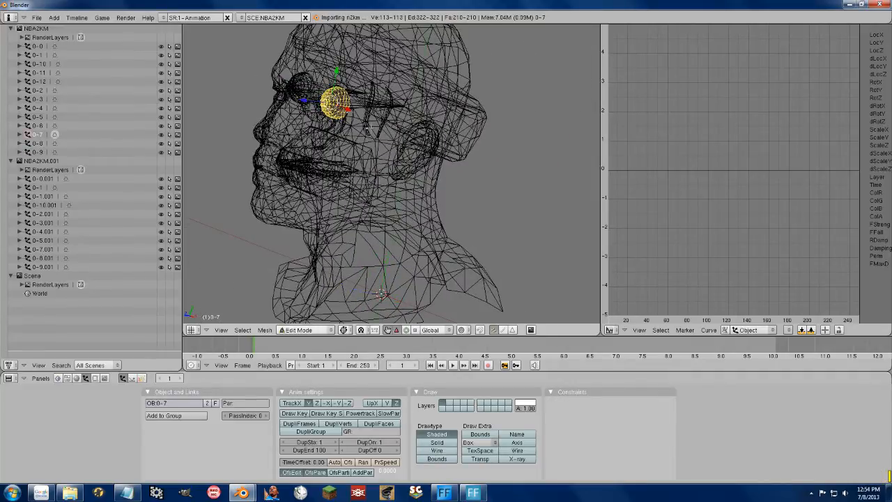
{"action": "key", "text": "g"}
{"action": "left_click", "coordinate": [264, 122]}
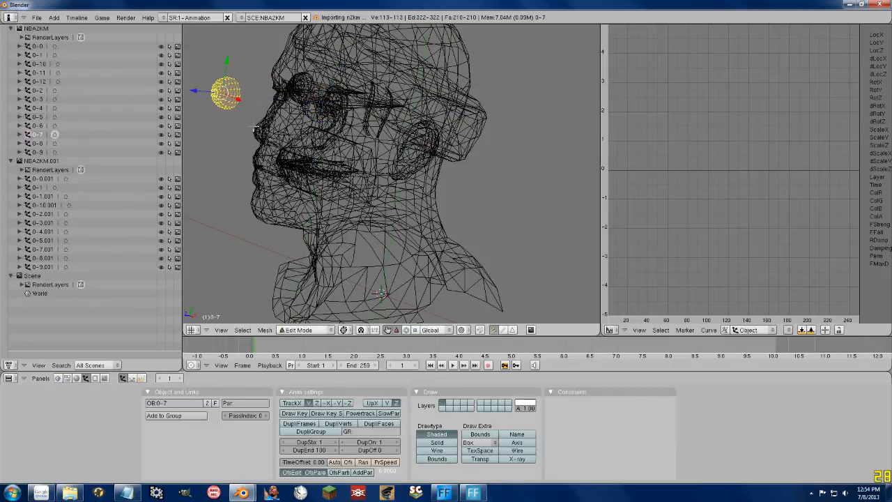
{"action": "key", "text": "Tab"}
{"action": "middle_click_drag", "start_coordinate": [335, 155], "coordinate": [313, 145]}
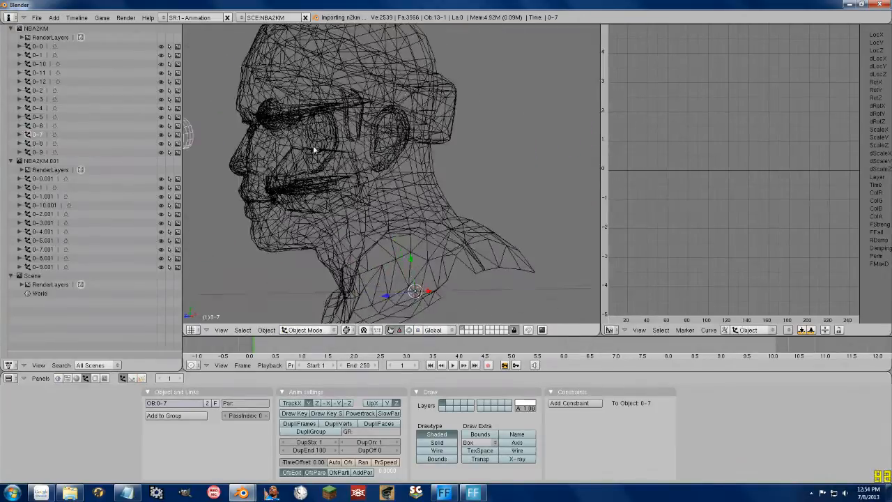
{"action": "middle_click_drag", "start_coordinate": [388, 168], "coordinate": [432, 179]}
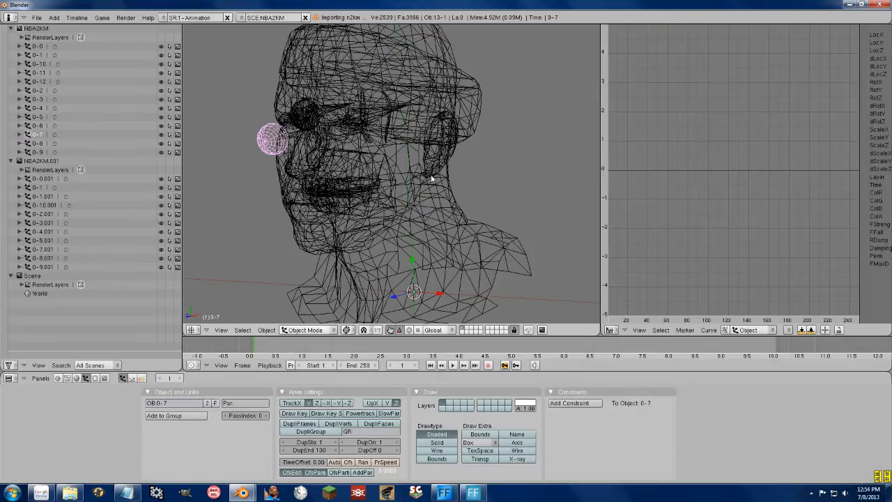
Switch to the NBA2KM.001 scene and delete it, keeping the NBA2KM scene
{"action": "left_click", "coordinate": [38, 161]}
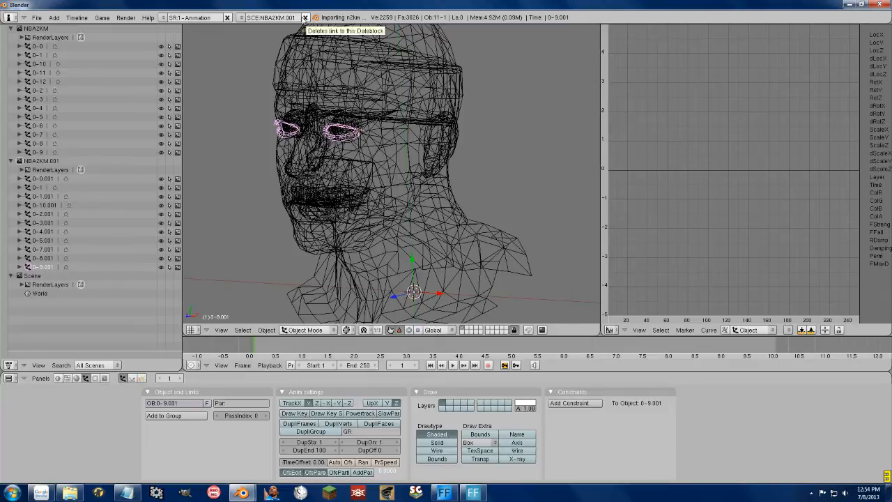
{"action": "left_click", "coordinate": [305, 18]}
{"action": "left_click", "coordinate": [306, 25]}
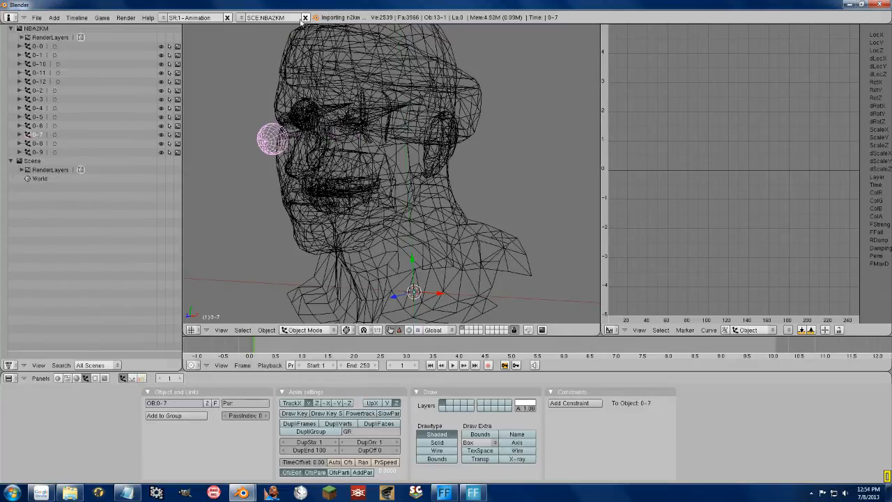
Export the edited NBA2KM scene as an .n2km file with Export N2KM
{"action": "left_click", "coordinate": [37, 17]}
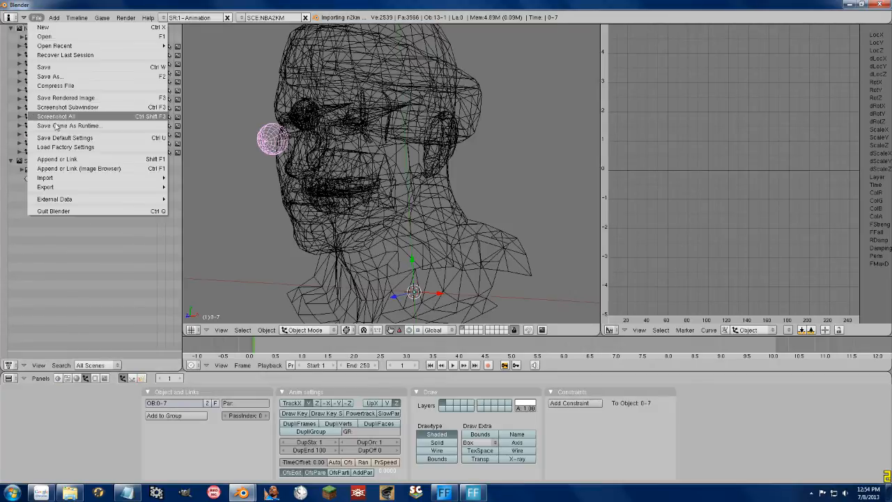
{"action": "mouse_move", "coordinate": [87, 188]}
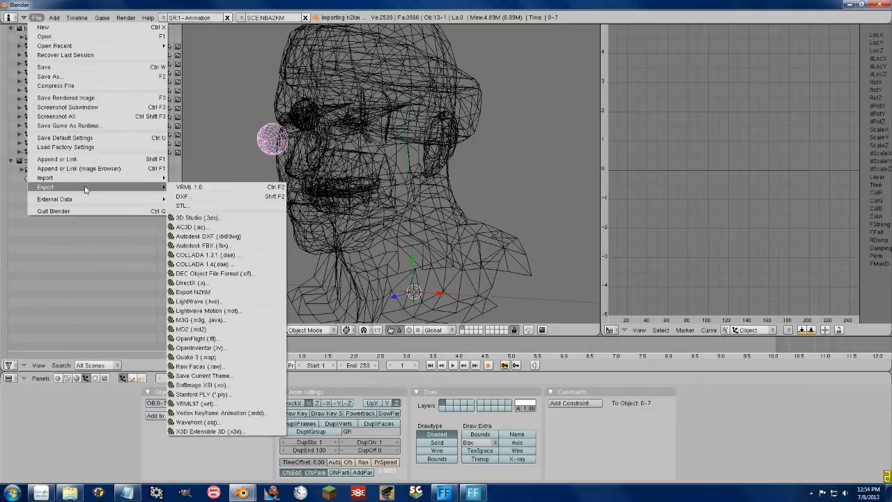
{"action": "left_click", "coordinate": [203, 293]}
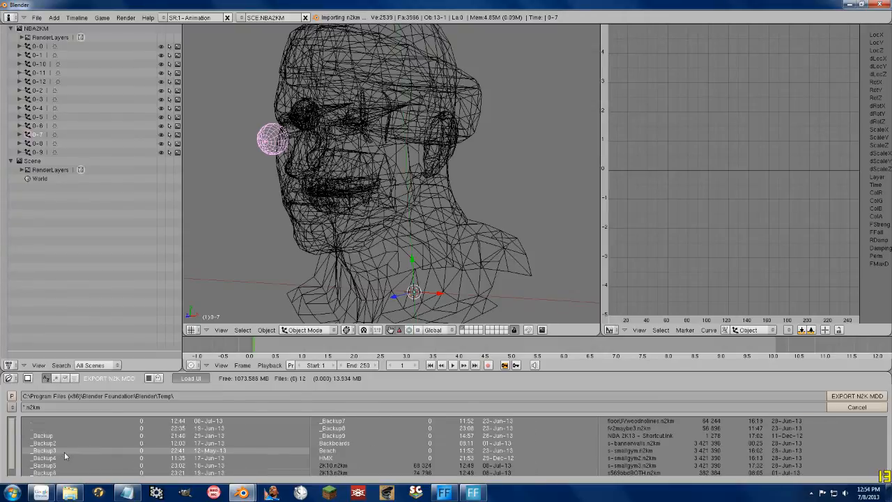
{"action": "left_click", "coordinate": [64, 452]}
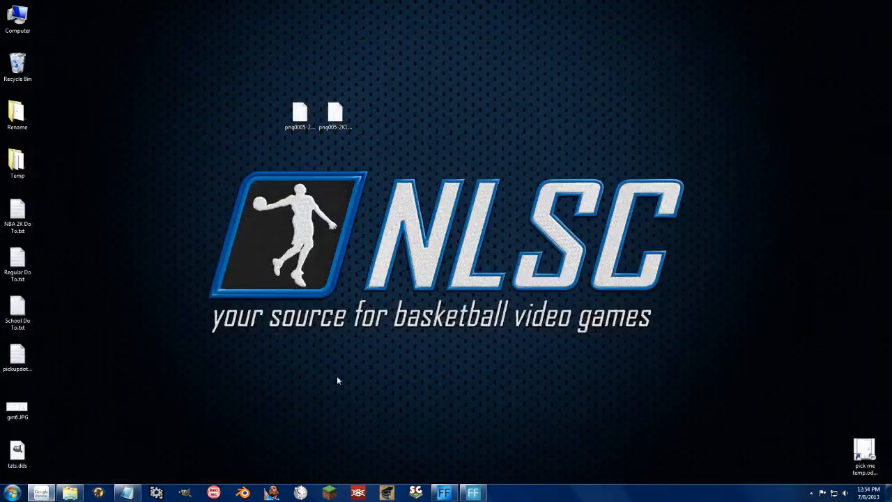
Launch the _Mod Tool 2K12 shortcut from the Tools folder and accept 2012 as the NBA2K game version
{"action": "left_click", "coordinate": [69, 492]}
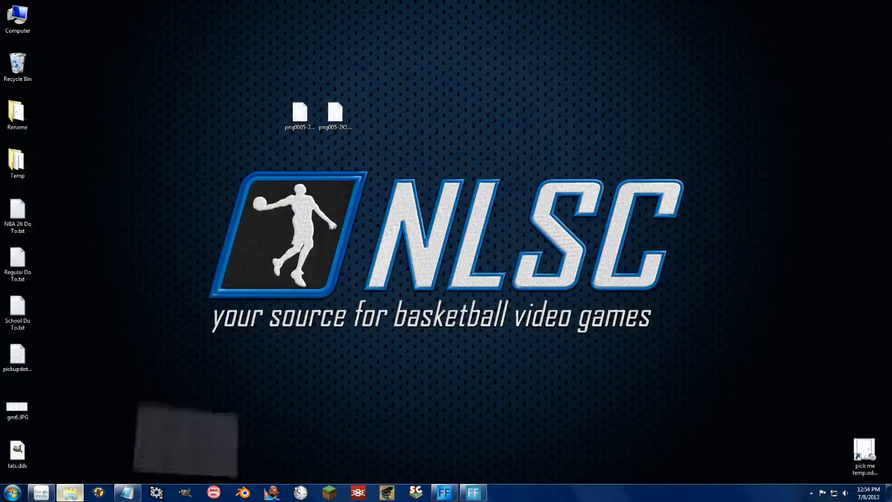
{"action": "double_click", "coordinate": [535, 292]}
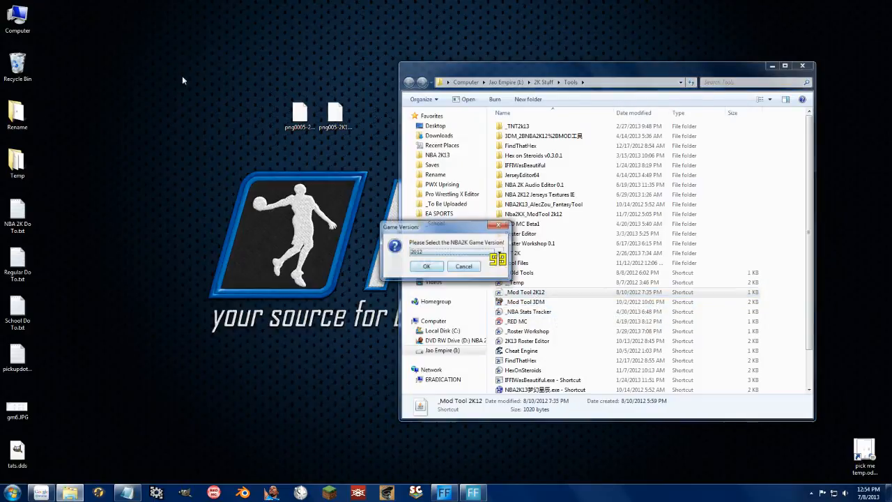
{"action": "left_click", "coordinate": [421, 267]}
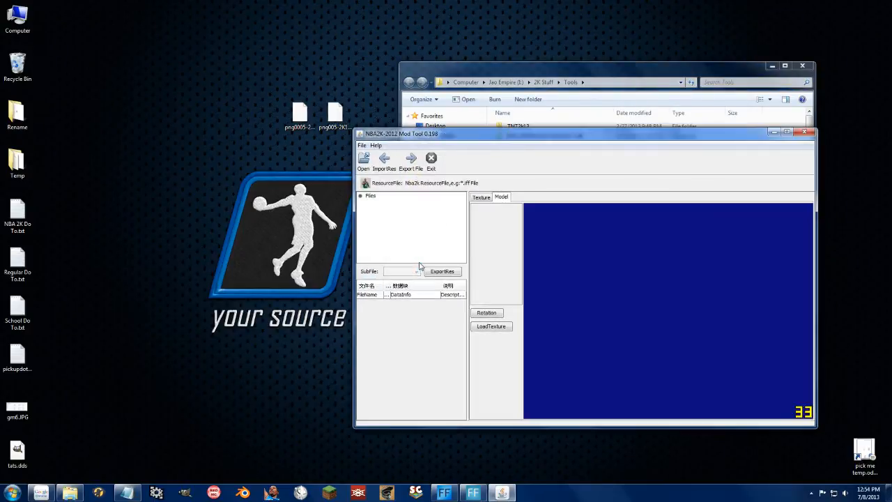